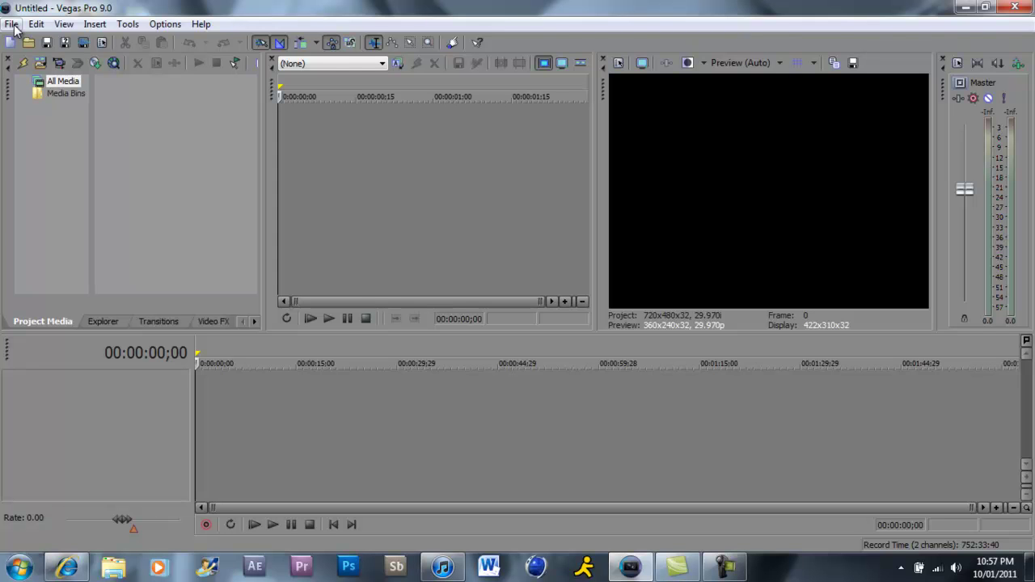
Browse the File and View menus, then dismiss them without choosing a command.
left_click(12, 25)
mouse_move(63, 24)
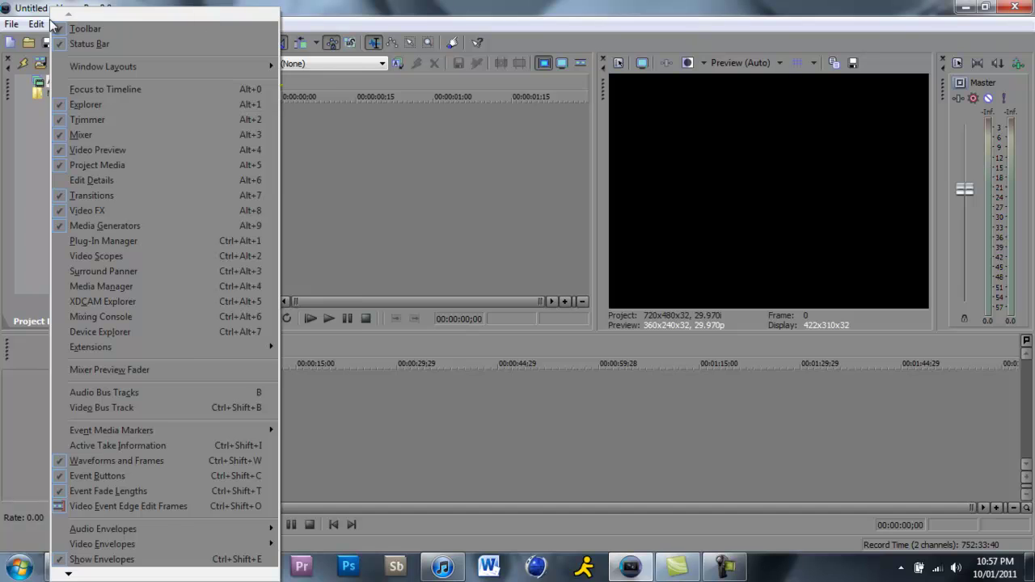
mouse_move(15, 26)
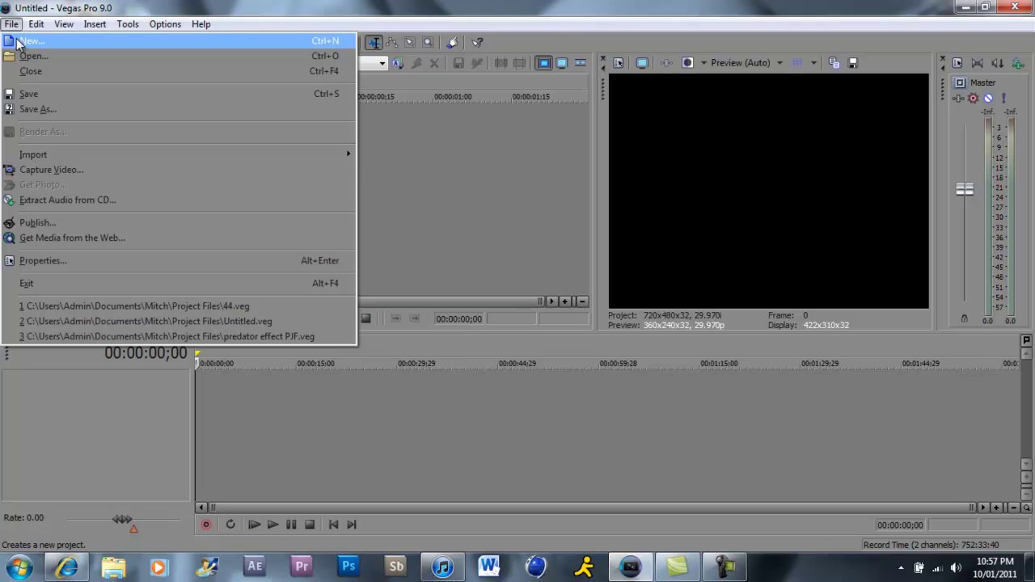
left_click(443, 182)
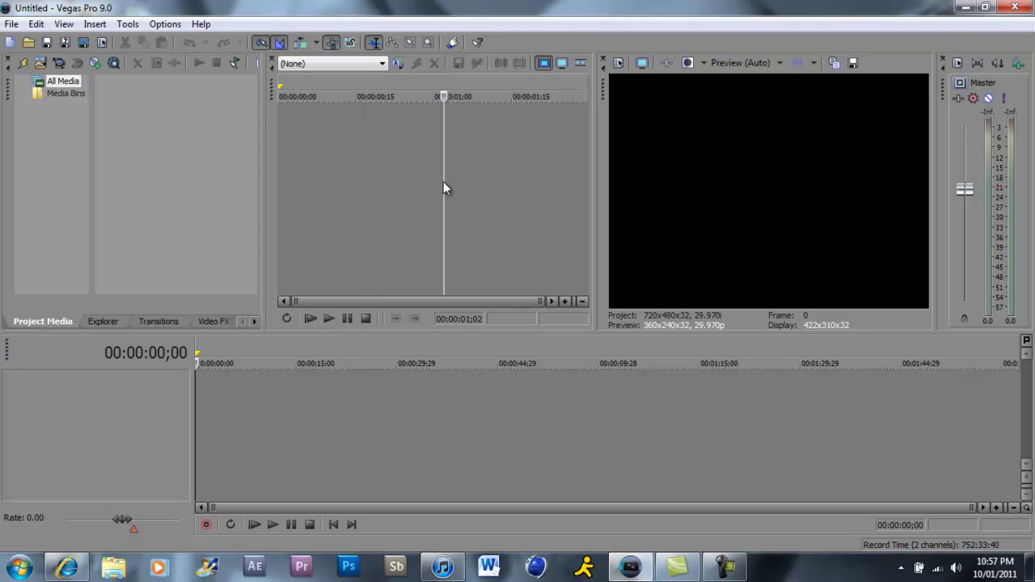
Create a new project from the HDV 720-30p template (1280x720, 29.970 fps).
key("ctrl+n")
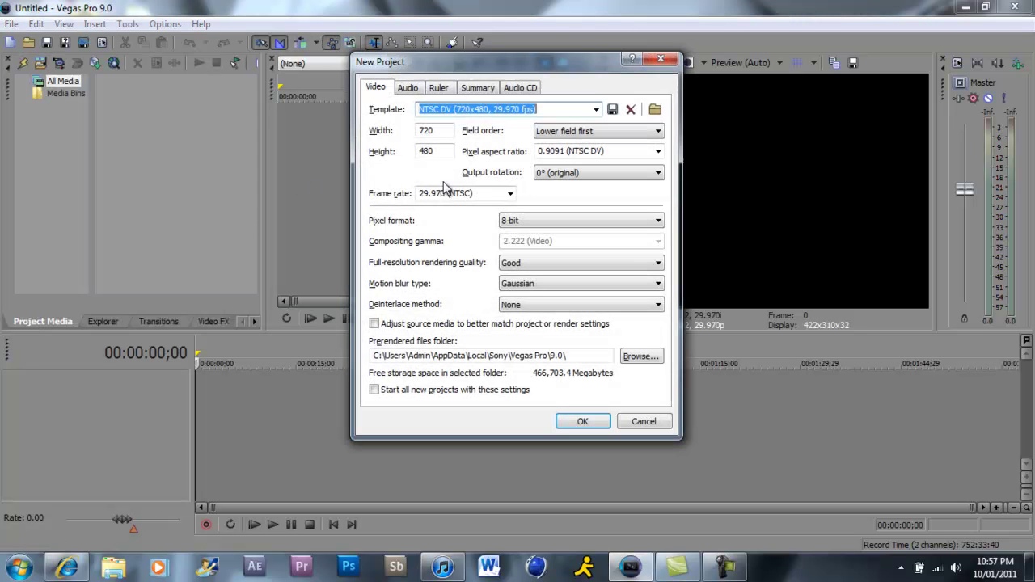
left_click(596, 109)
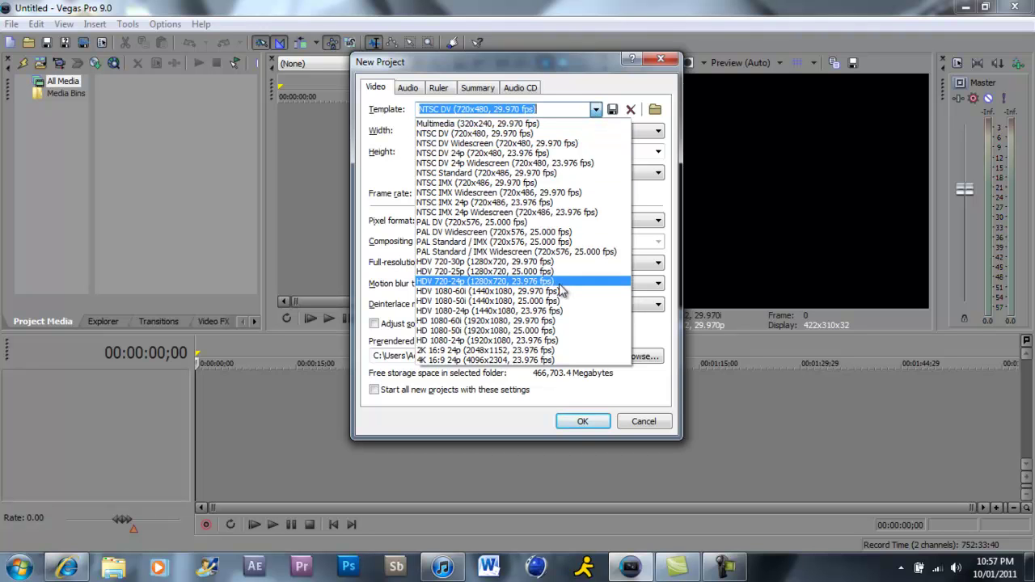
left_click(515, 262)
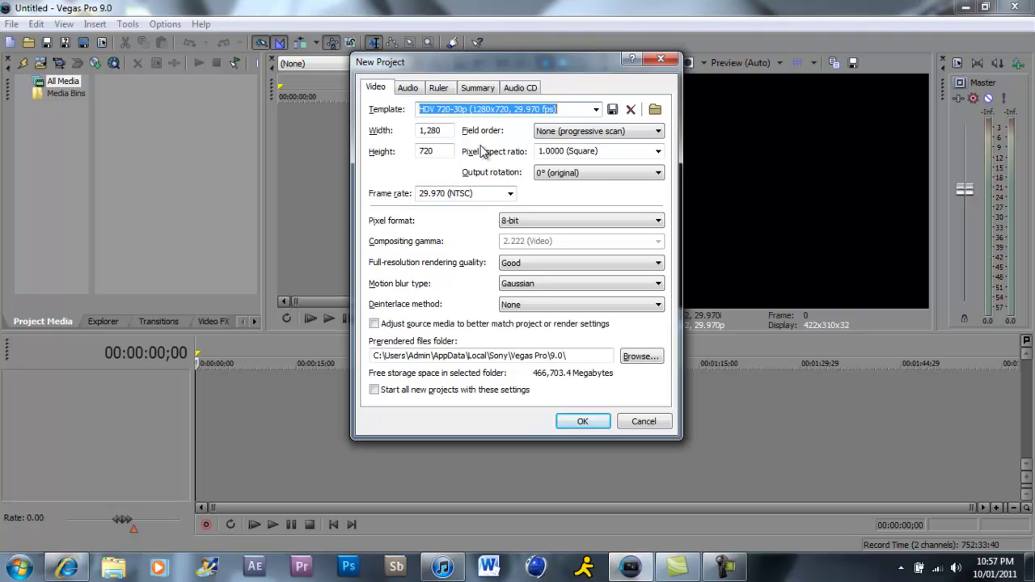
left_click(584, 422)
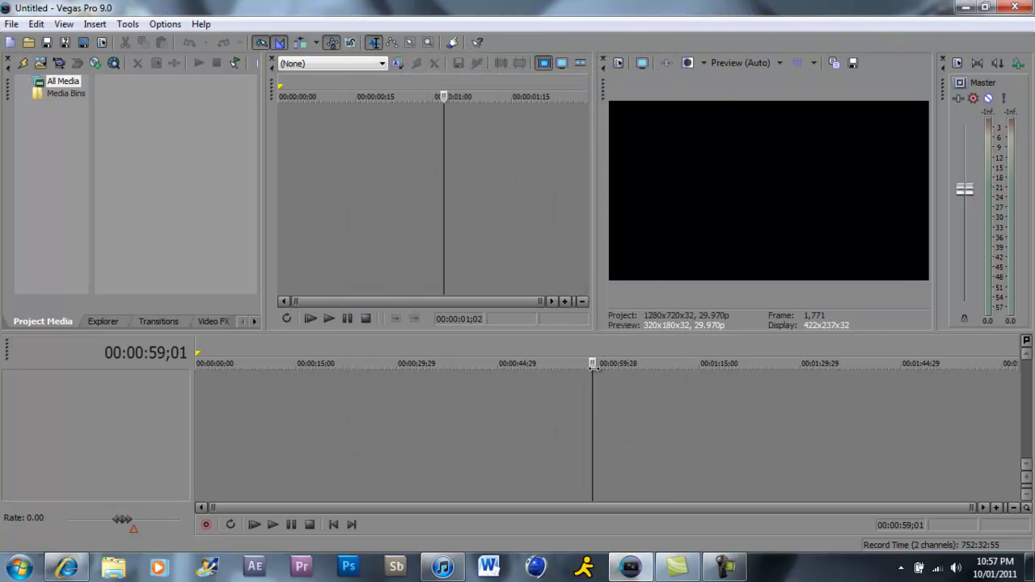
left_click_drag(593, 364, 178, 402)
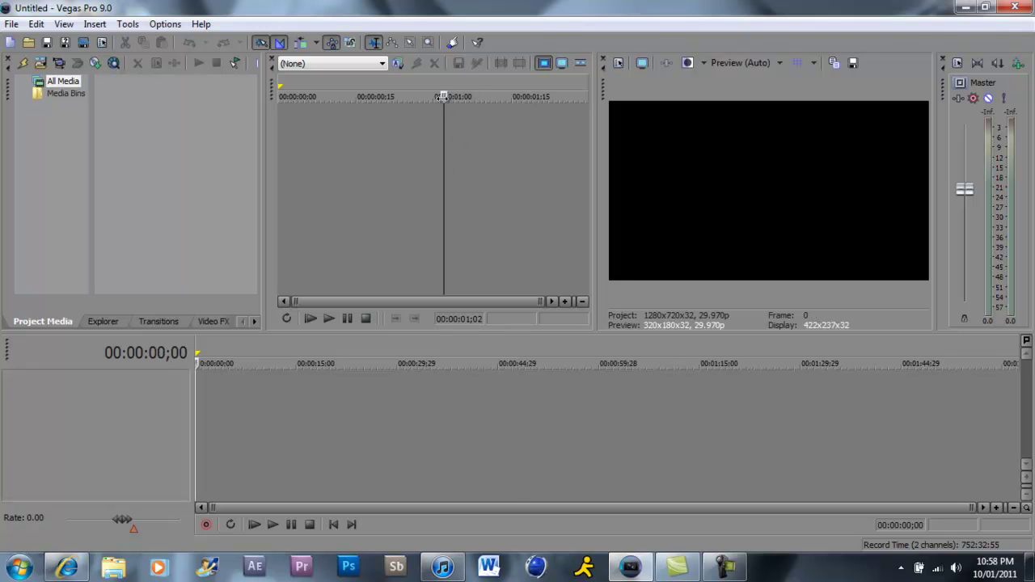
left_click_drag(443, 96, 257, 109)
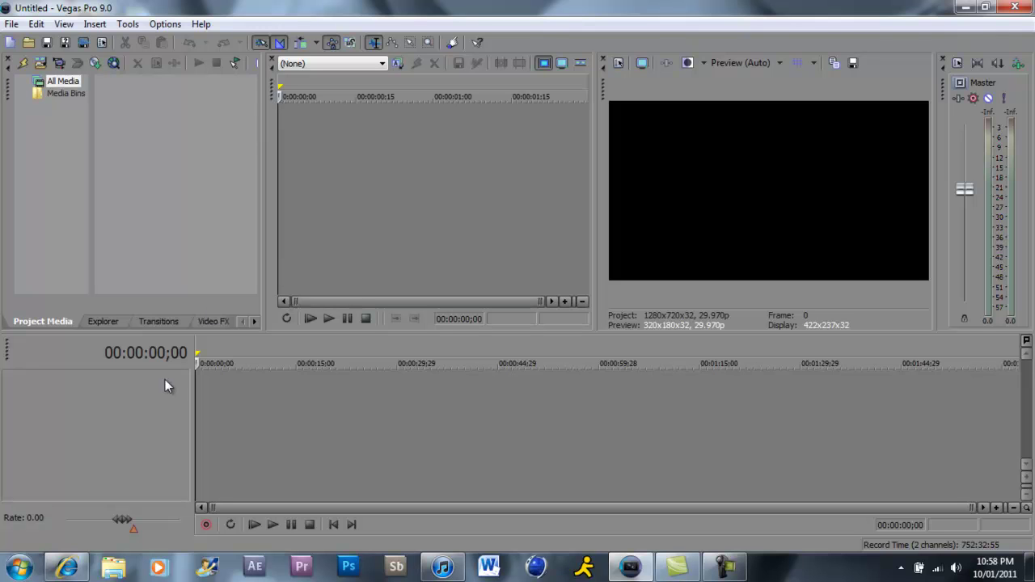
key("space")
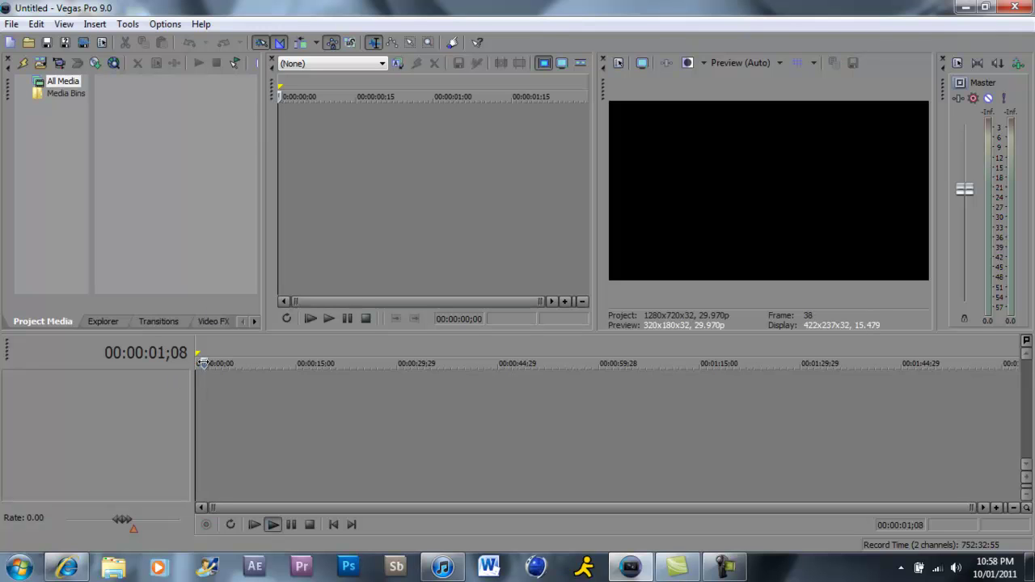
key("space")
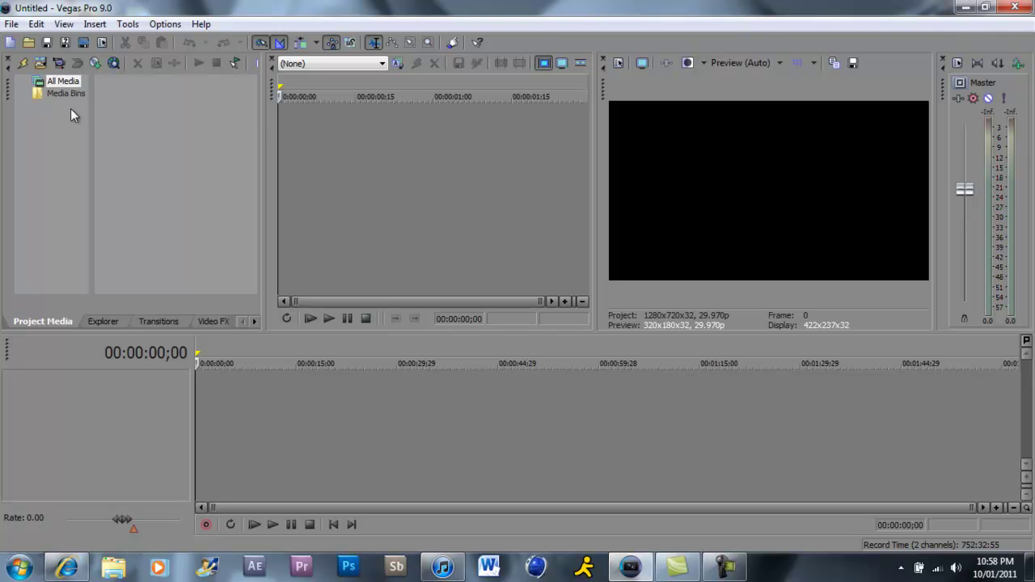
Import the 16 Kickstarts WAV, 360.mp4 and black_ops_tripple_spray.mp4 through File > Import > Media.
left_click(11, 24)
mouse_move(121, 155)
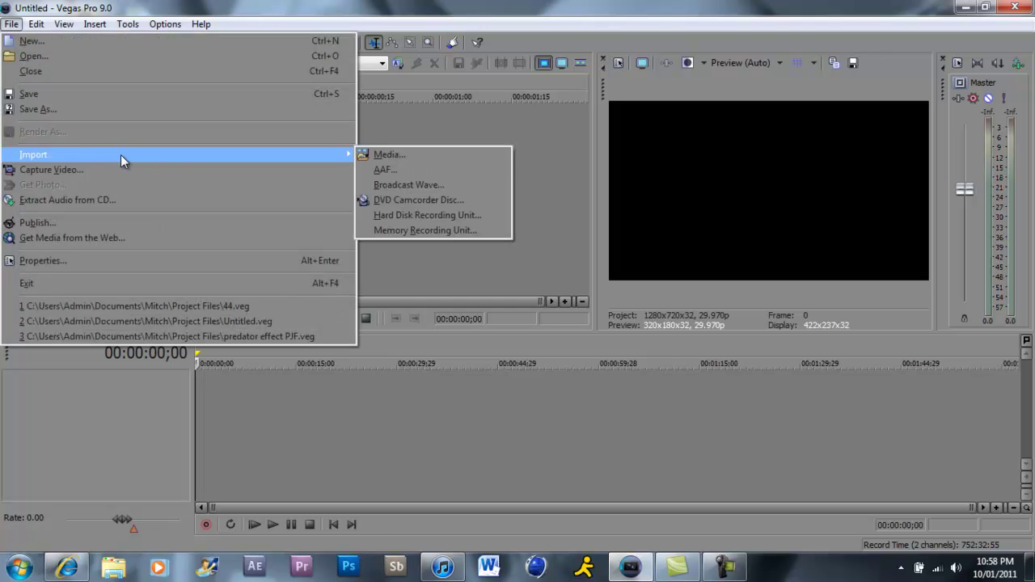
left_click(376, 154)
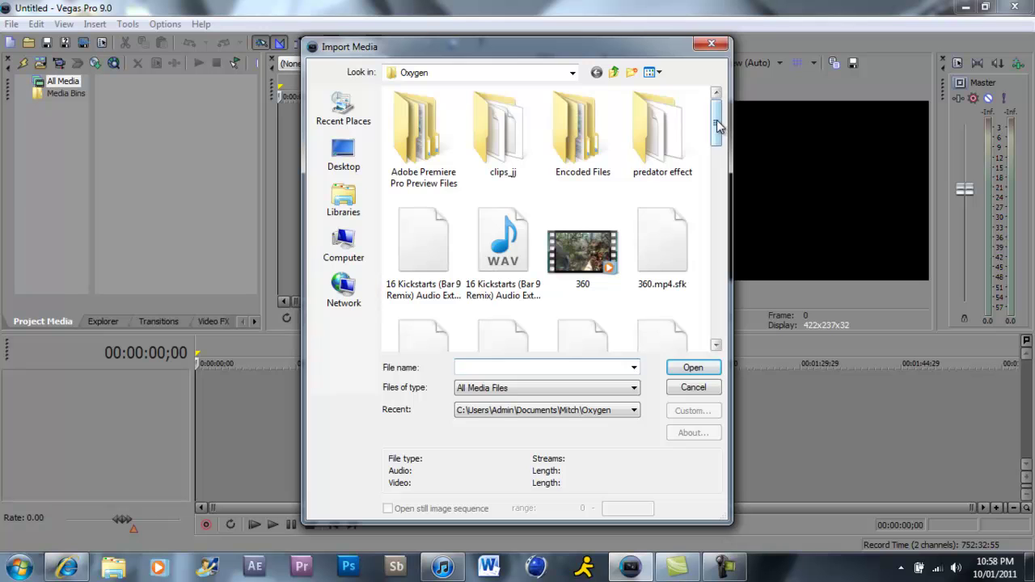
left_click_drag(718, 124, 717, 139)
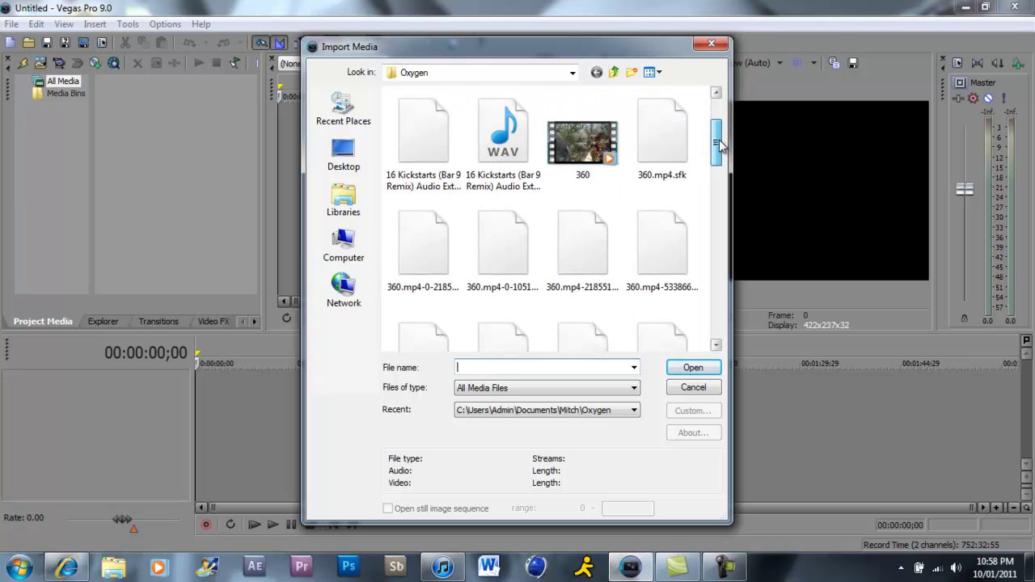
left_click(499, 134)
left_click(583, 137, "ctrl")
left_click_drag(717, 150, 723, 209)
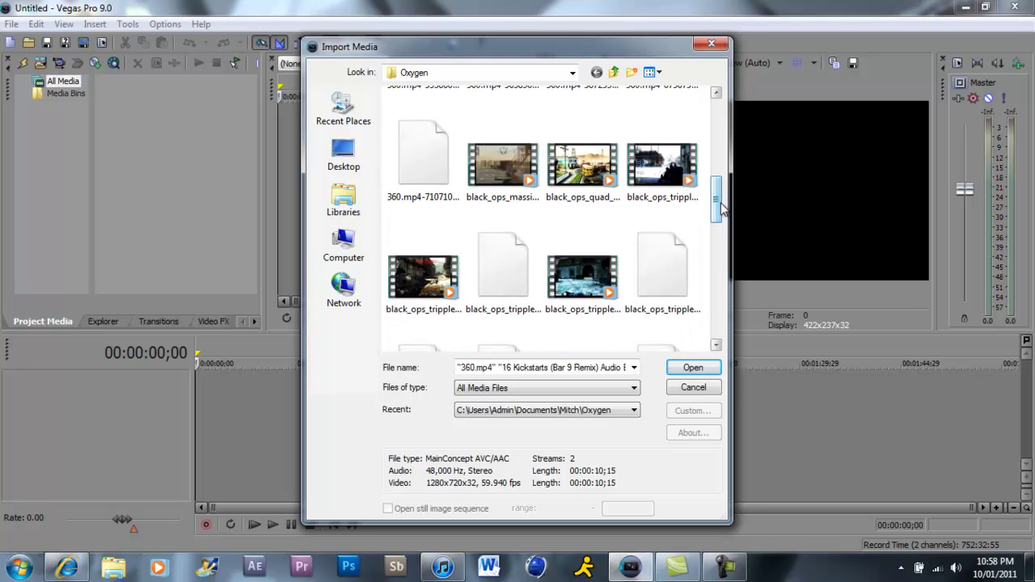
left_click(583, 275, "ctrl")
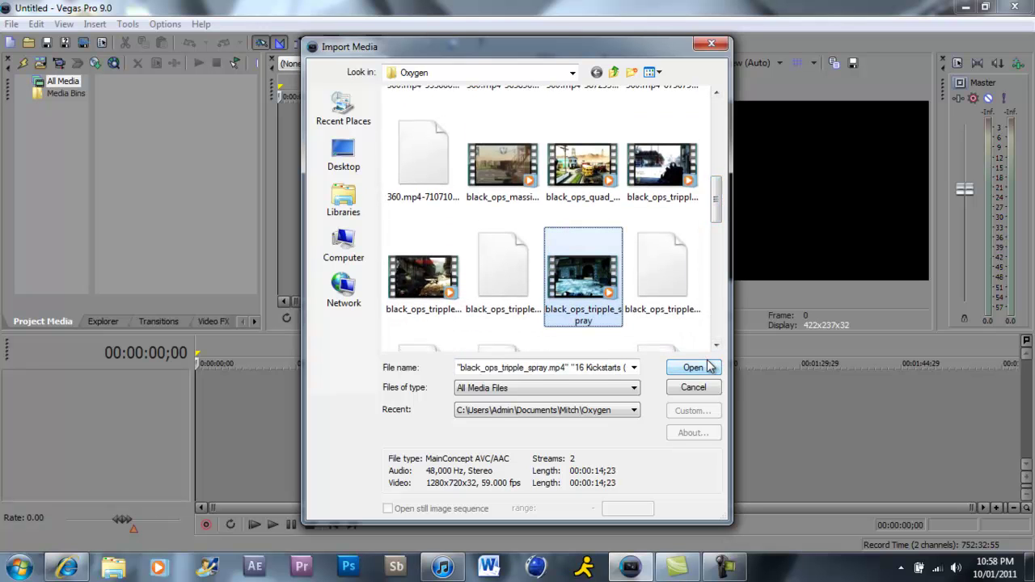
left_click(694, 367)
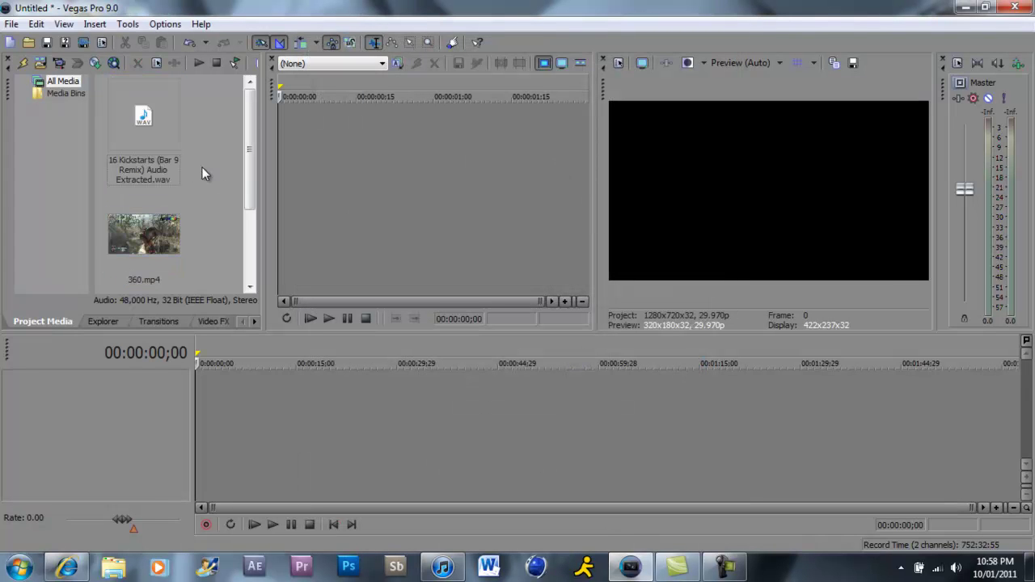
Narrow Project Media, heighten the upper panels and widen the Video Preview window.
left_click_drag(250, 113, 250, 185)
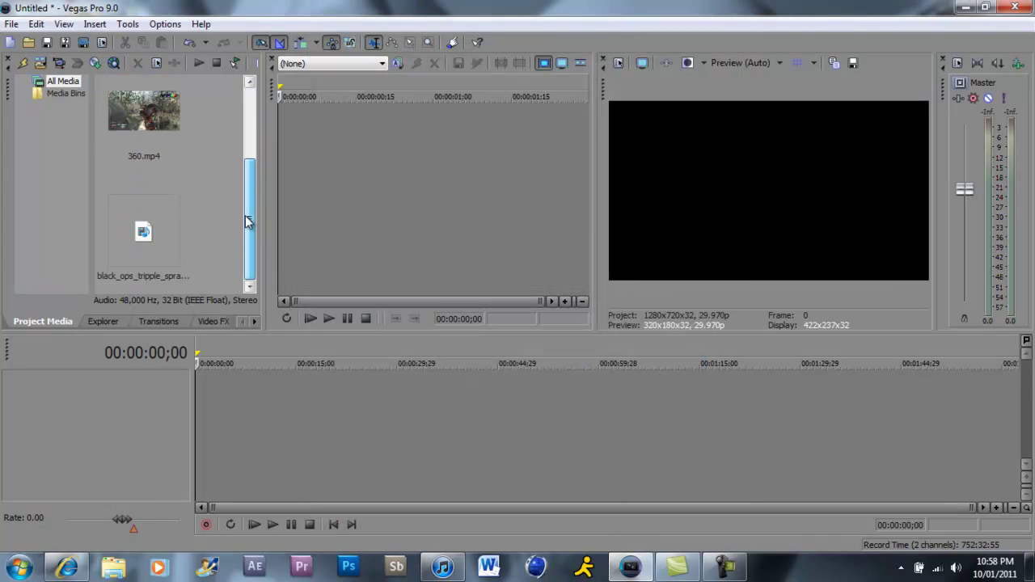
left_click_drag(248, 222, 254, 110)
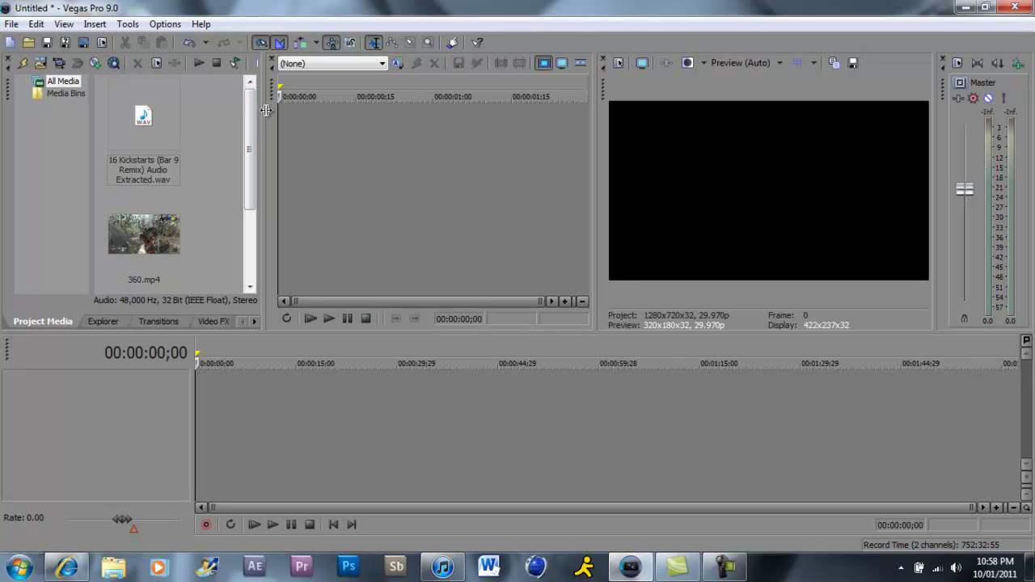
left_click_drag(264, 109, 228, 125)
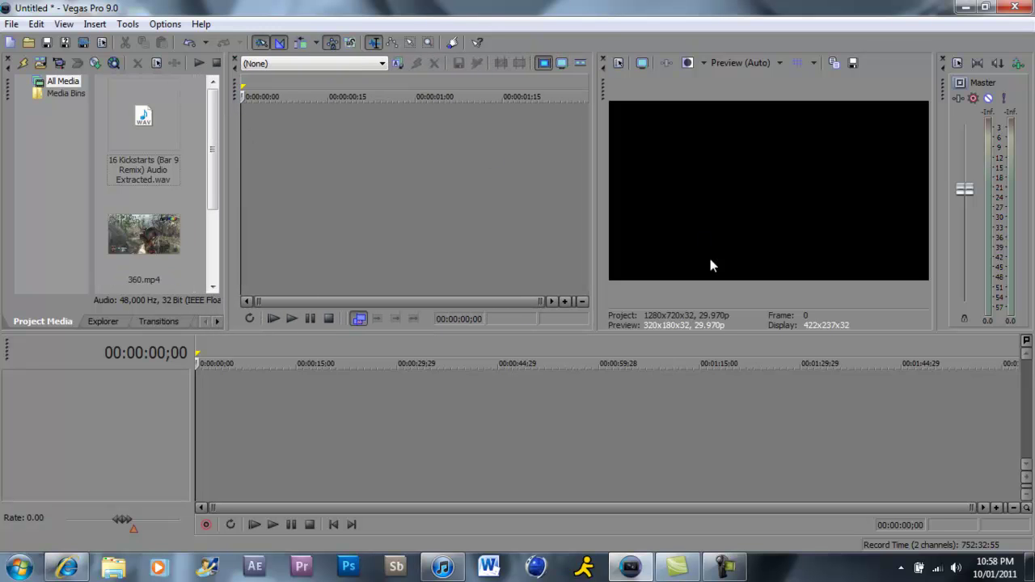
mouse_move(647, 330)
left_mouse_down()
mouse_move(647, 414)
mouse_move(647, 341)
left_mouse_up()
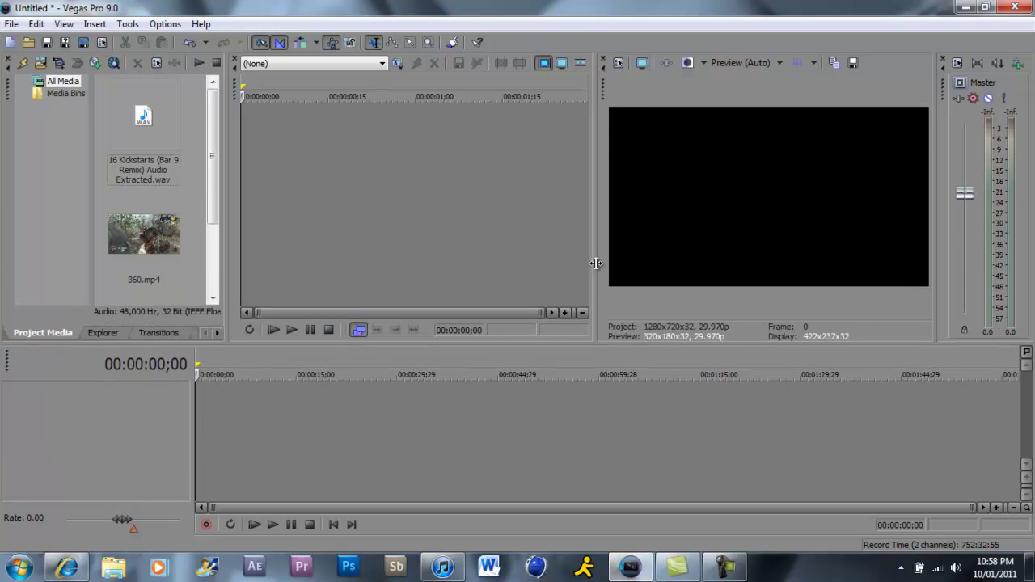
left_click_drag(595, 262, 554, 256)
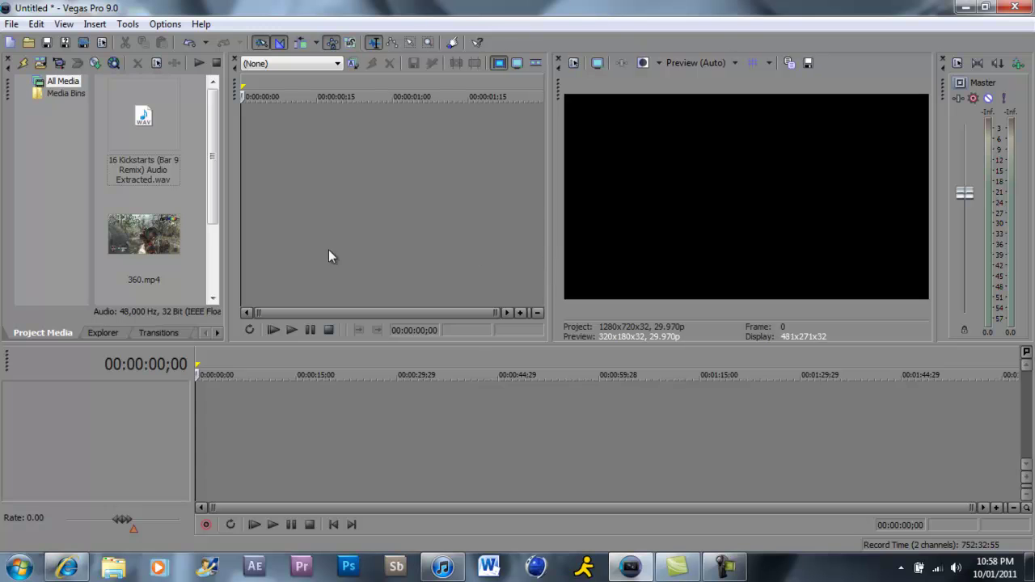
left_click(181, 239)
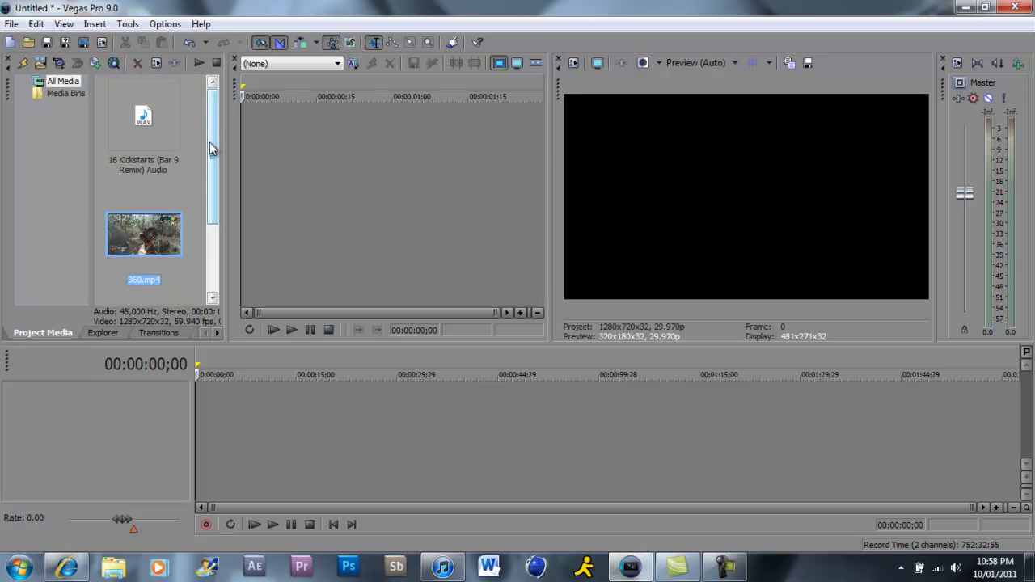
Place 360.mp4 at the timeline start, preview it, and lower the system volume.
left_click_drag(209, 141, 210, 168)
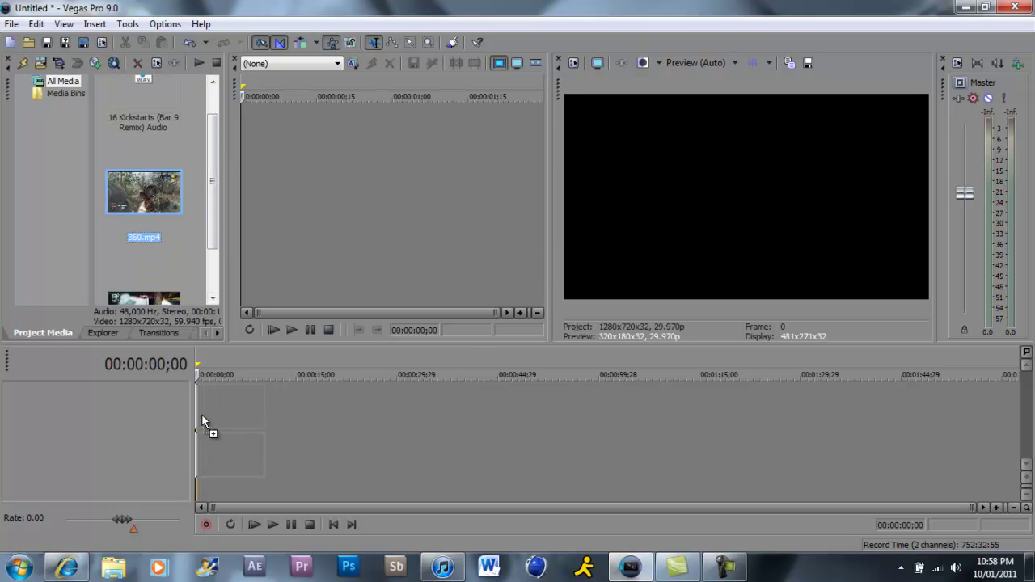
left_click_drag(201, 417, 205, 426)
left_click(254, 524)
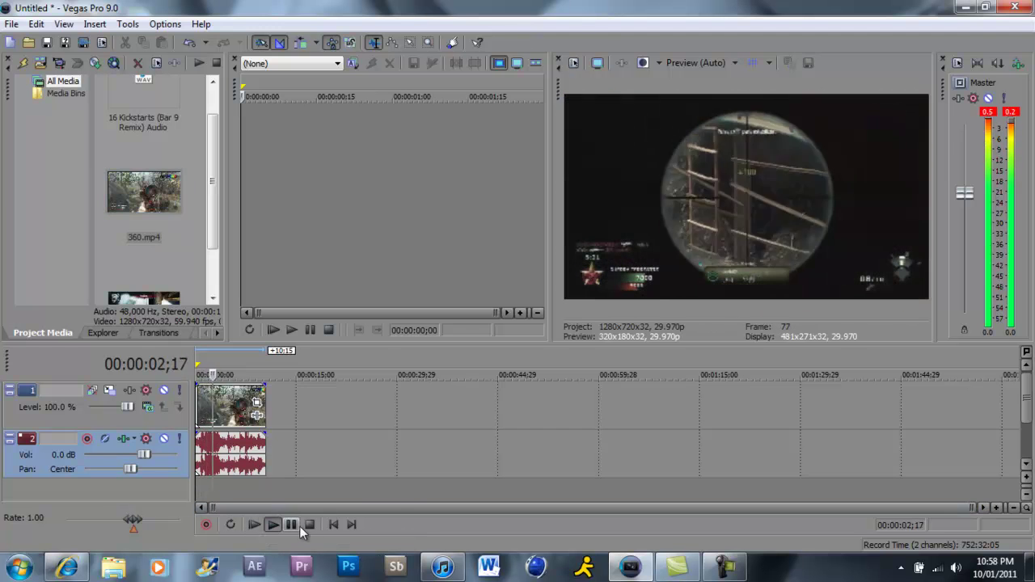
left_click(292, 525)
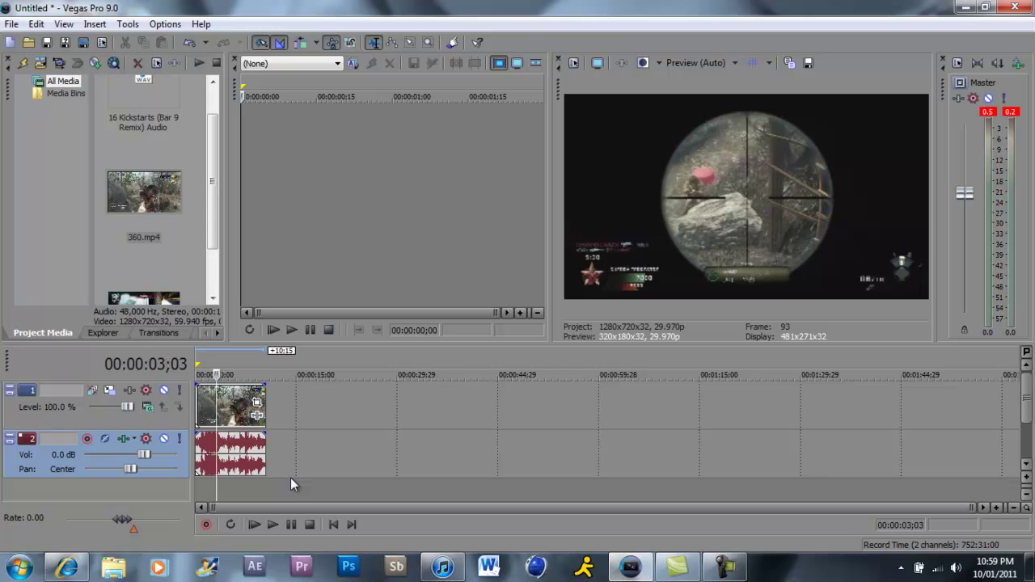
key("space")
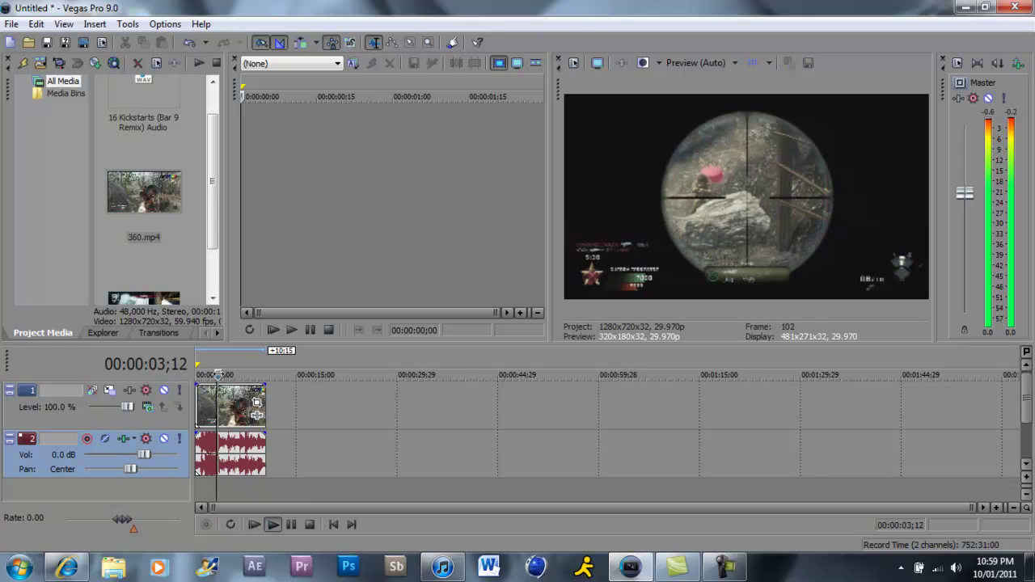
key("Return")
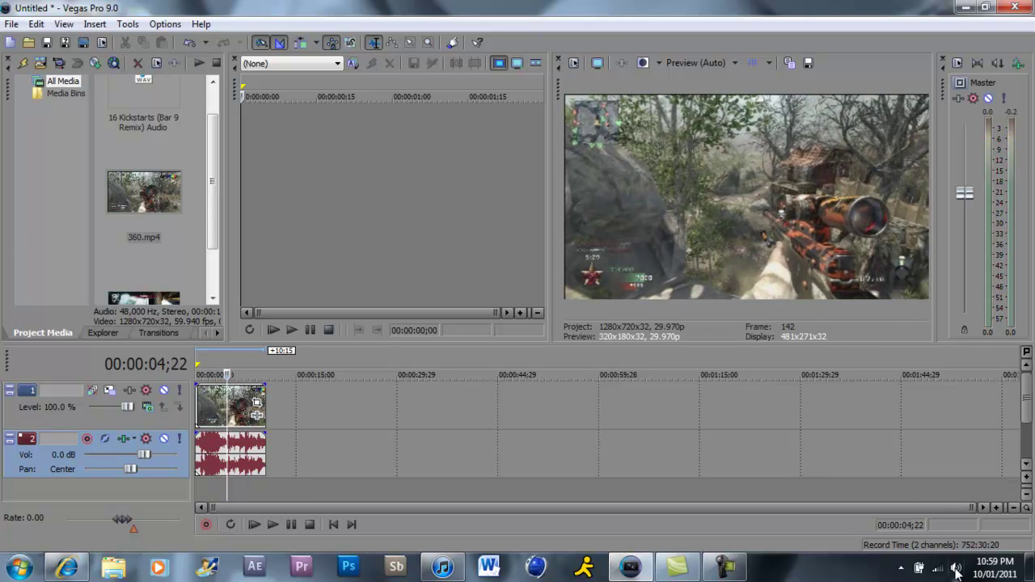
left_click(956, 571)
left_click_drag(952, 406, 951, 421)
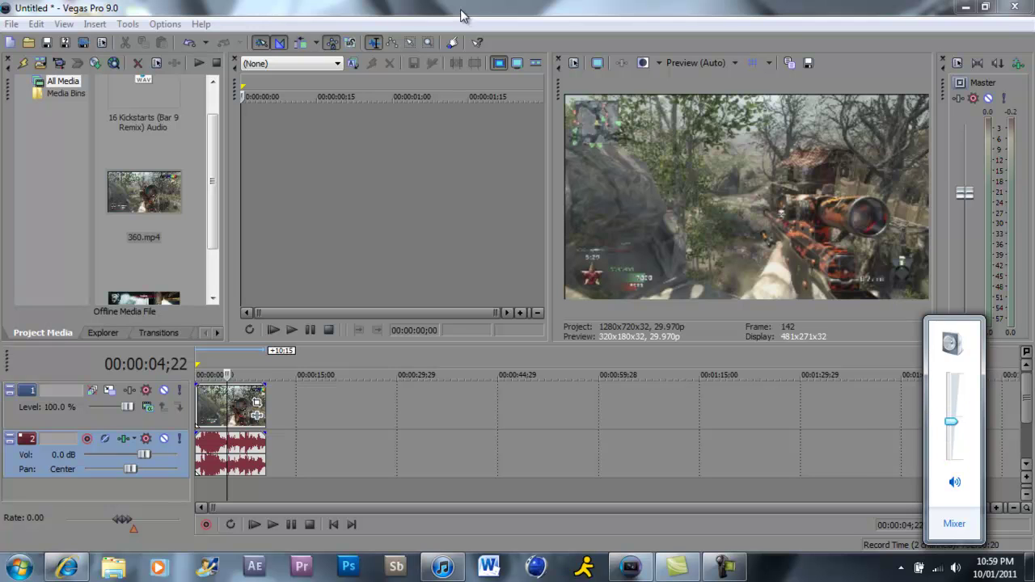
left_click(461, 17)
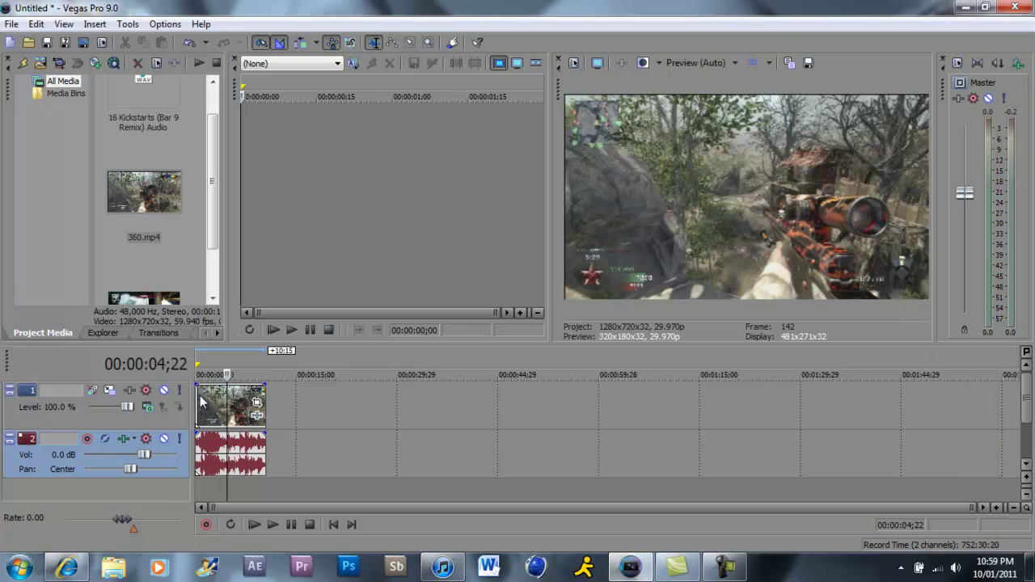
Delete the 360.mp4 clip, then remove the empty audio and video tracks.
left_click(202, 402)
left_click(228, 404)
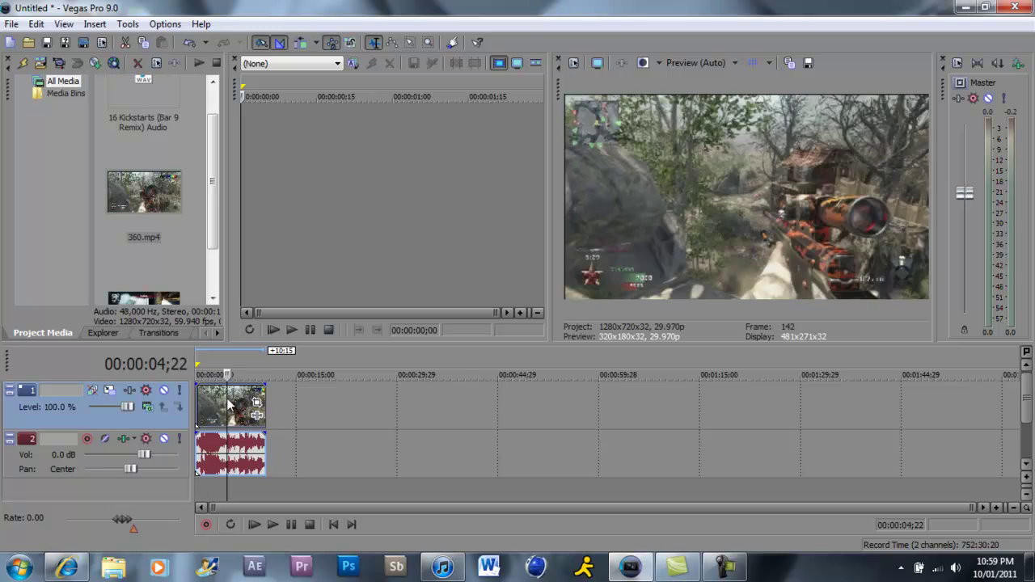
key("Delete")
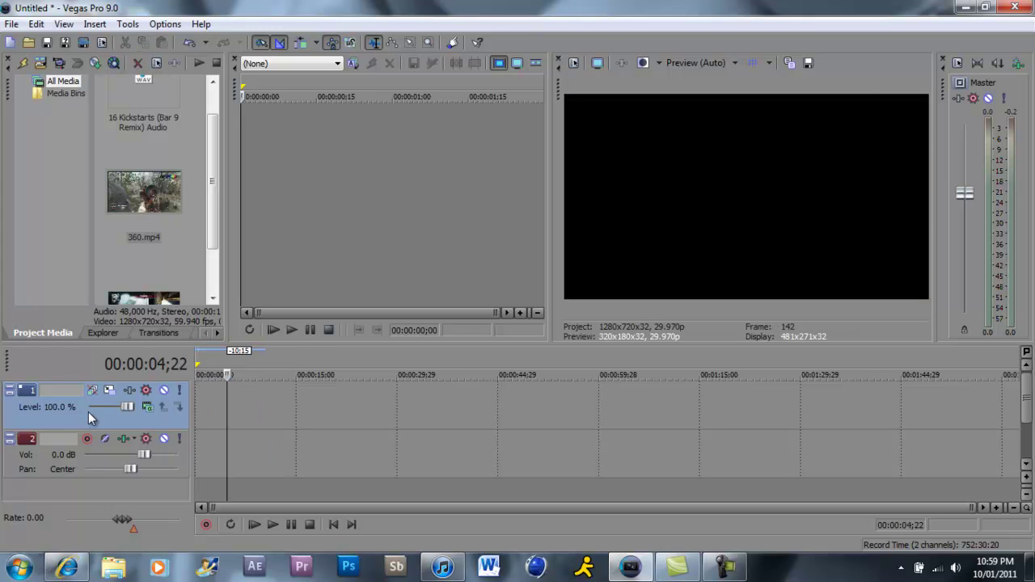
left_click(95, 446)
key("Delete")
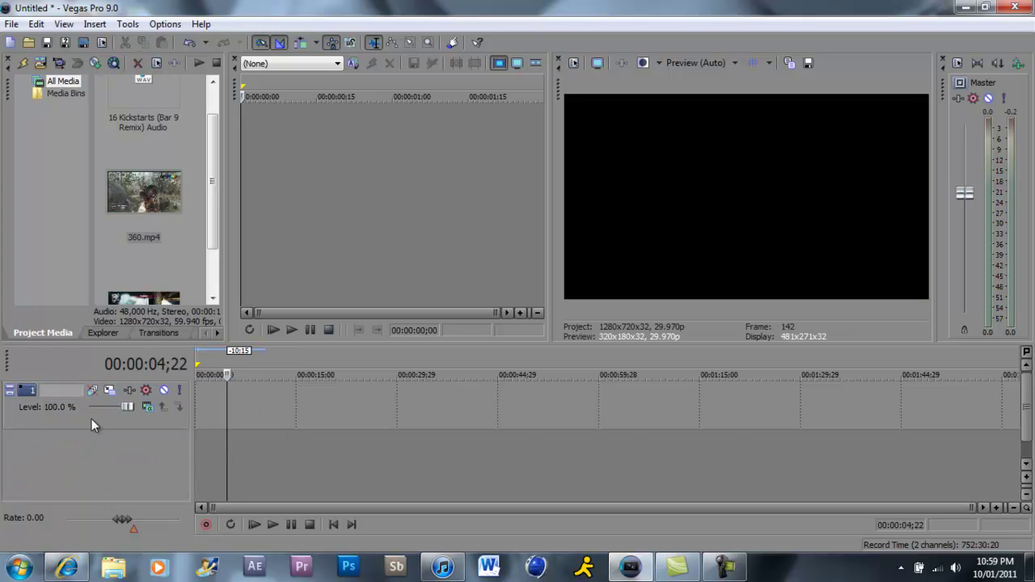
left_click(92, 419)
key("Delete")
Open 360.mp4 in the Trimmer and preview it, scrubbing to about five seconds.
right_click(142, 205)
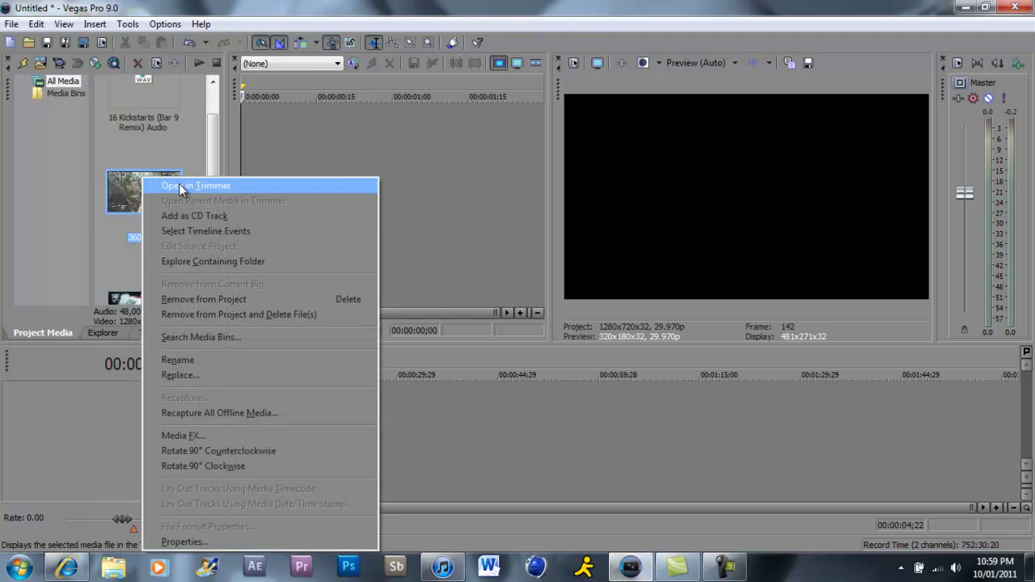
left_click(179, 184)
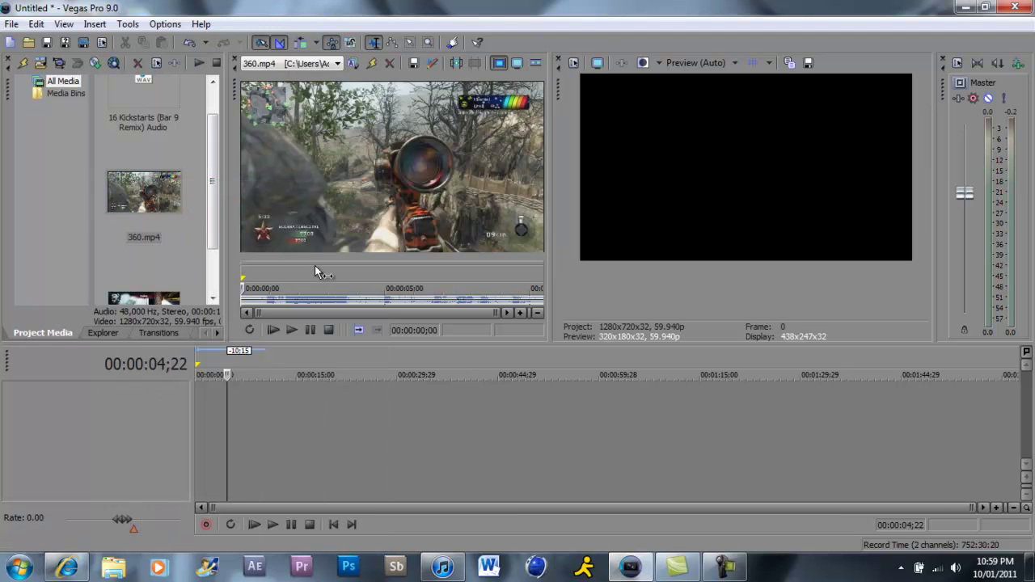
left_click_drag(316, 262, 292, 225)
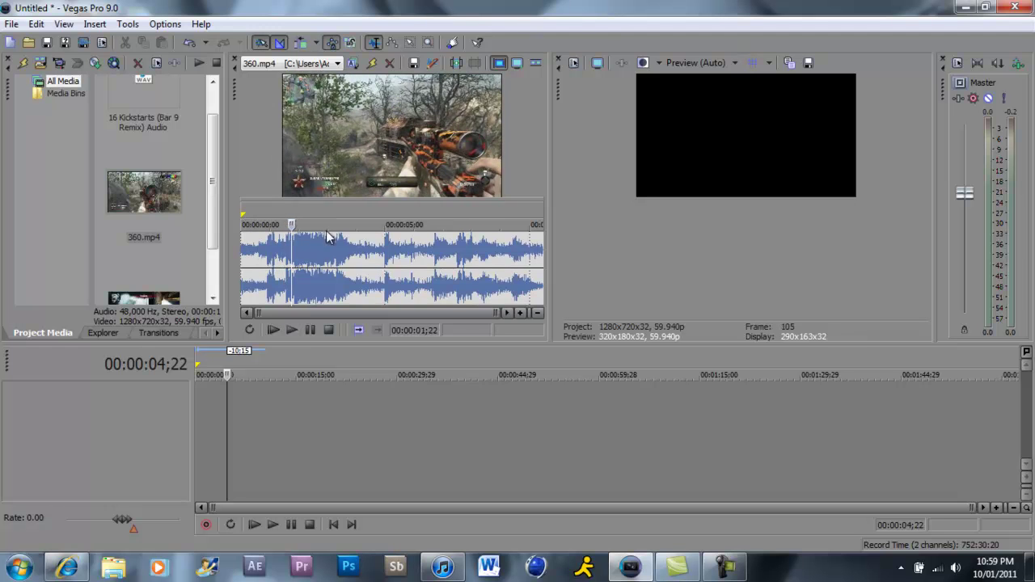
key("j")
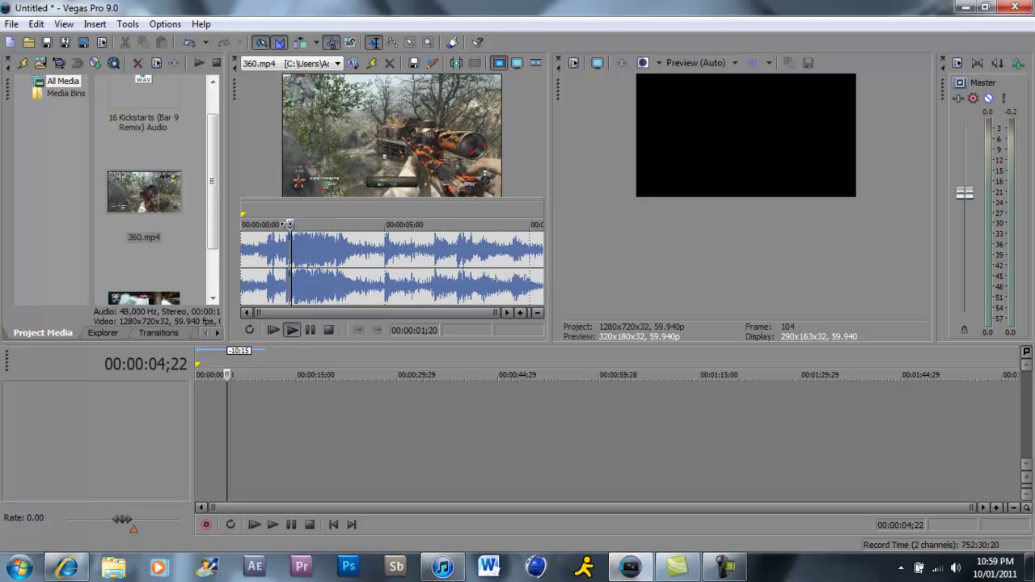
left_click(293, 329)
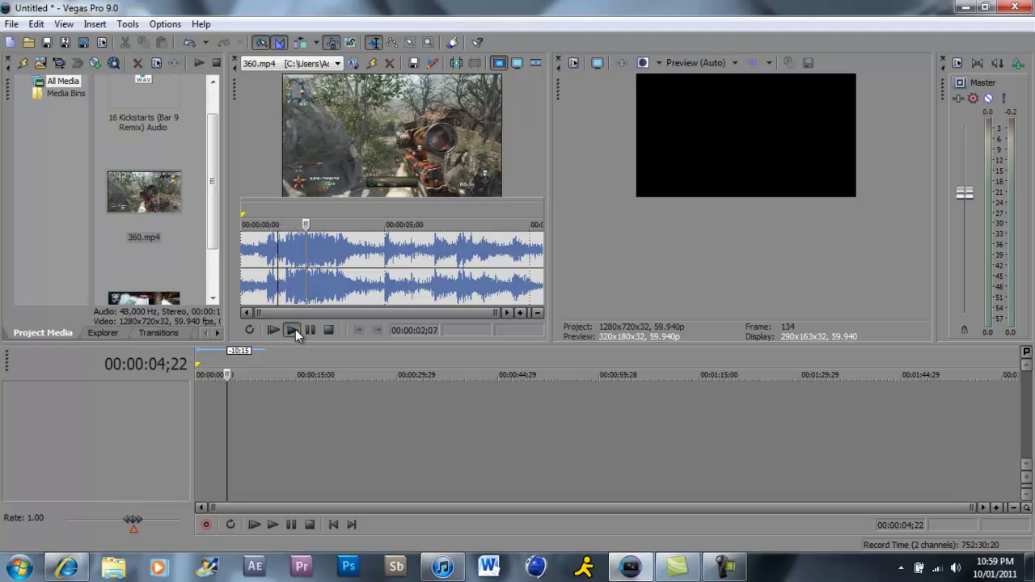
left_click(293, 225)
left_click_drag(293, 225, 403, 225)
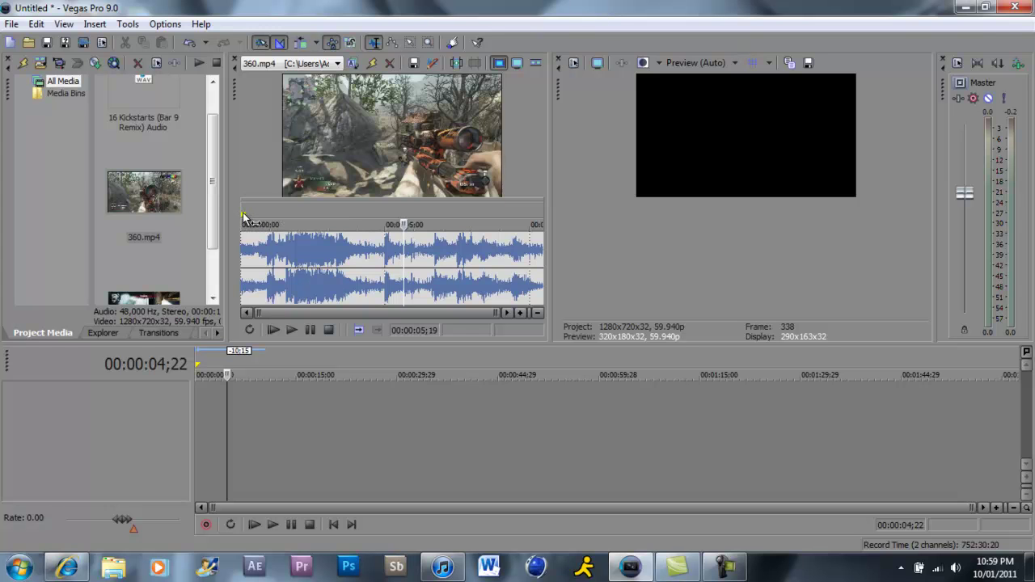
left_click(243, 218)
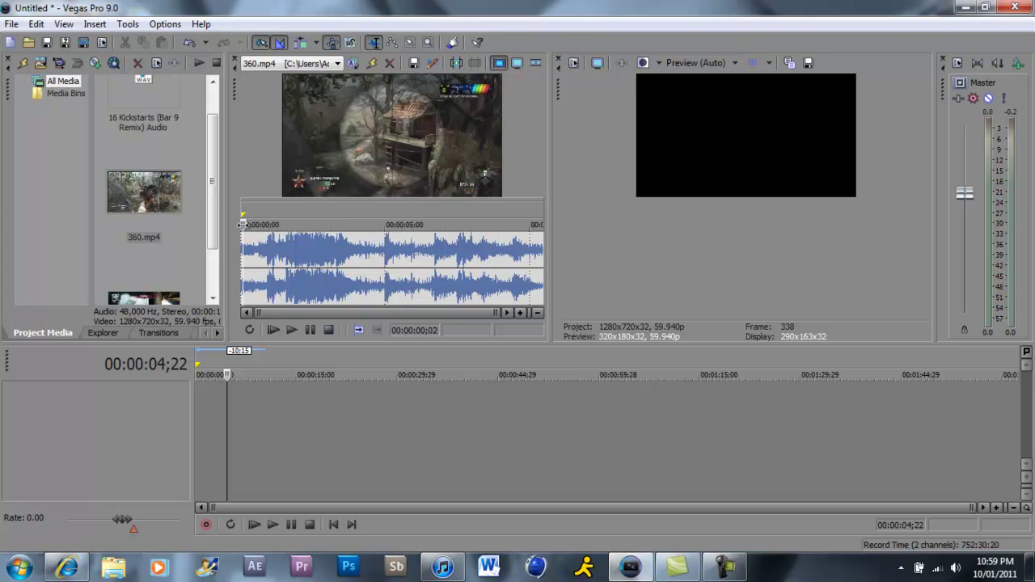
left_click_drag(242, 224, 408, 224)
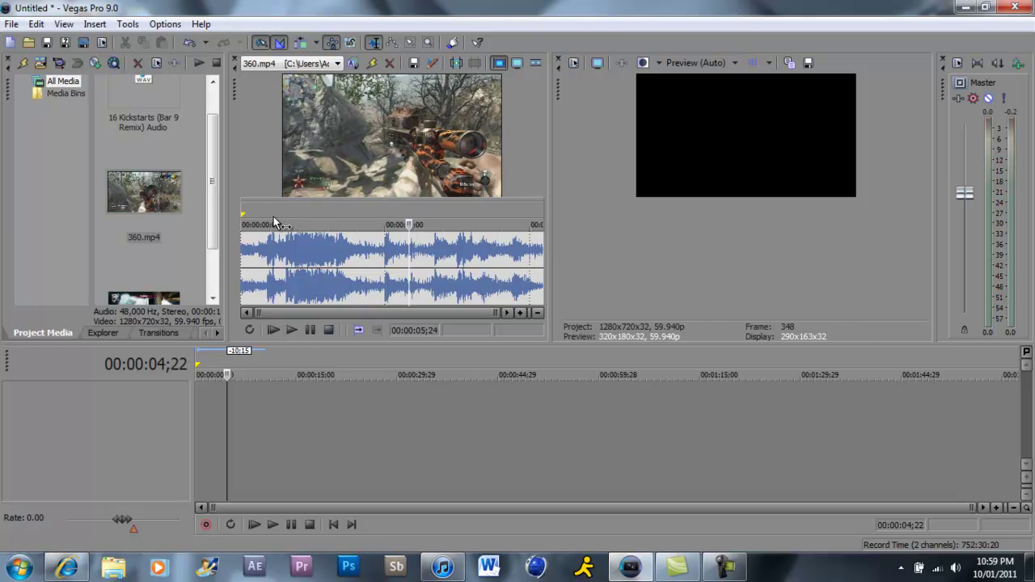
Mark a Trimmer region from about five to eight seconds.
left_click_drag(241, 213, 409, 213)
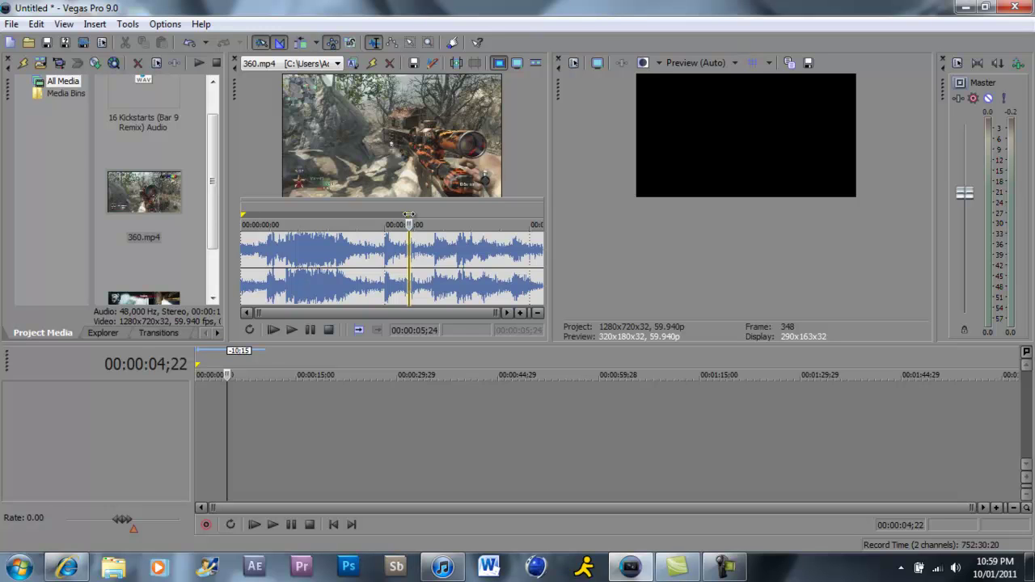
mouse_move(410, 214)
left_mouse_down()
mouse_move(543, 212)
mouse_move(410, 213)
left_mouse_up()
key("space")
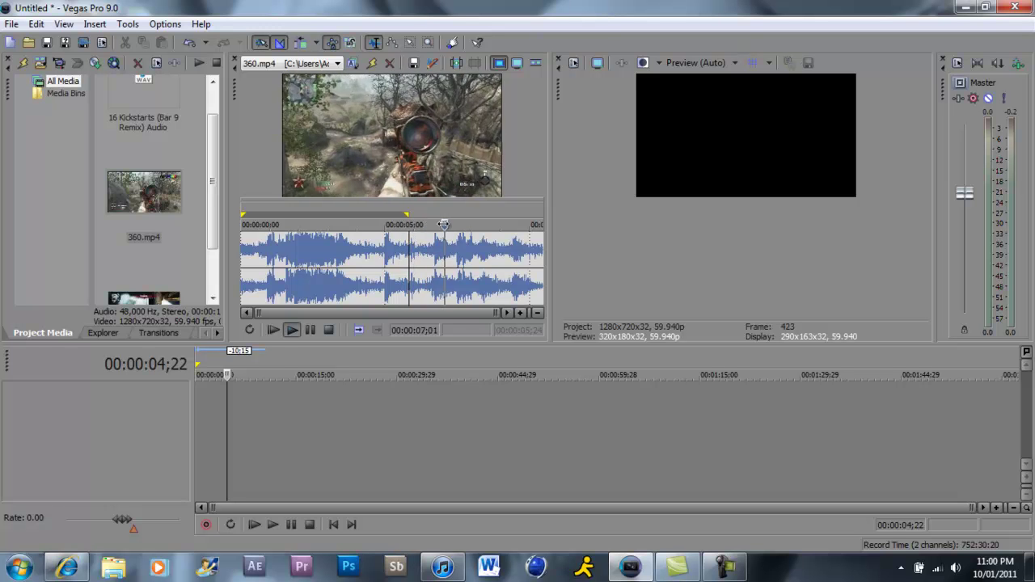
left_click_drag(443, 224, 465, 224)
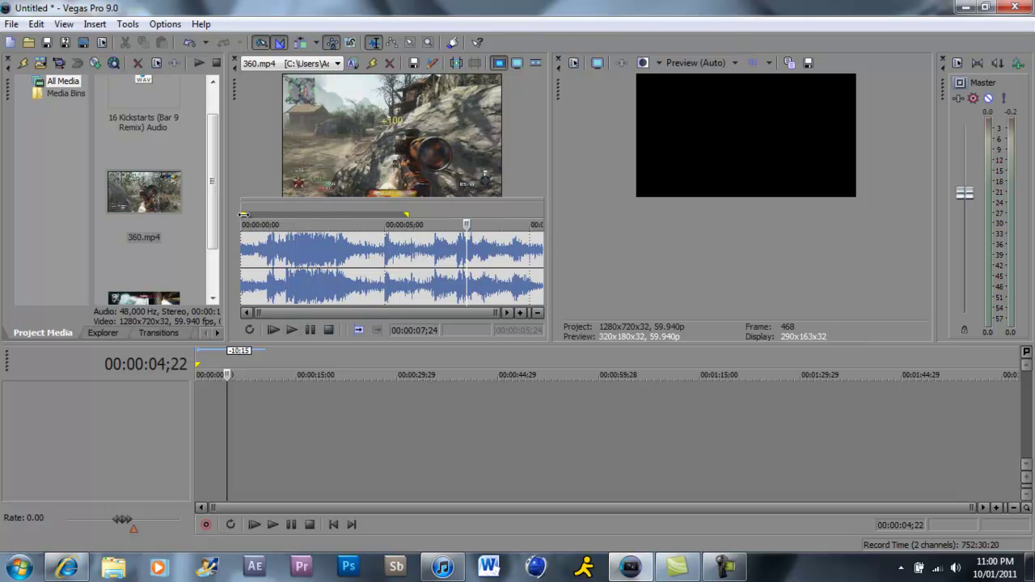
left_click_drag(243, 214, 466, 210)
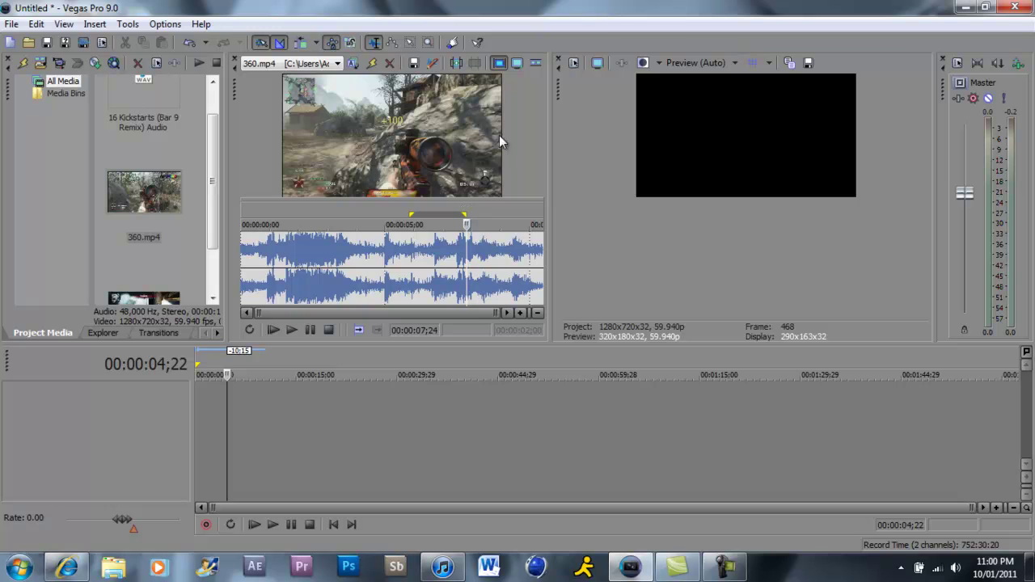
Save the marked region as subclip 360_cut_one and drag it to the timeline start.
left_click(458, 64)
type("3")
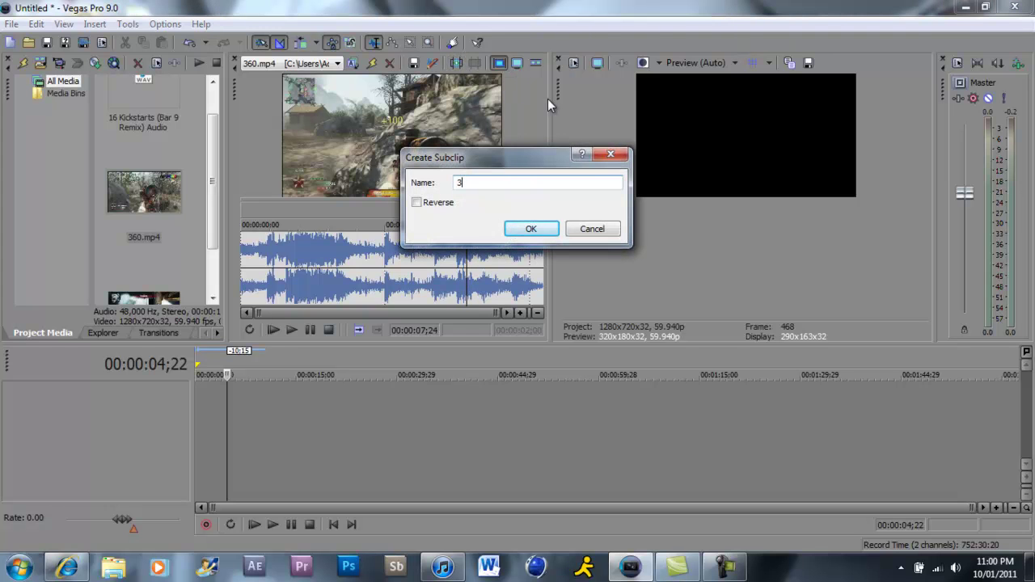
type("60_cut_one")
key("Return")
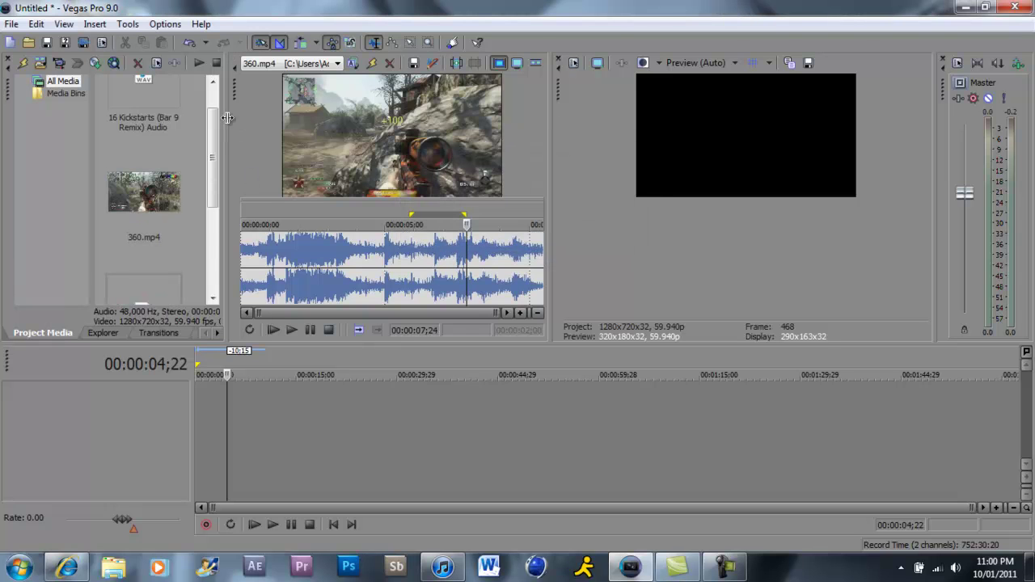
left_click_drag(213, 121, 213, 154)
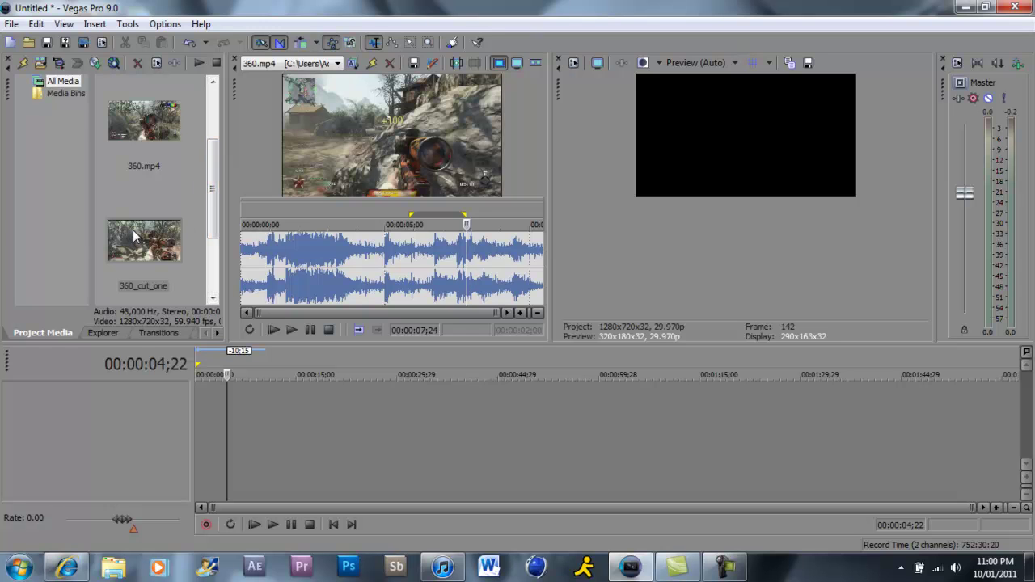
left_click_drag(129, 227, 204, 408)
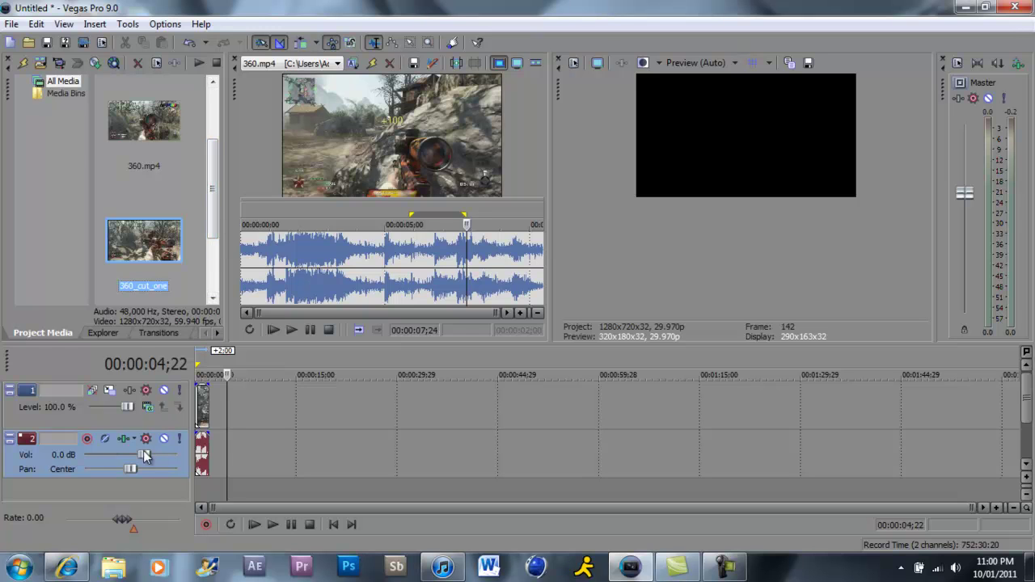
Delete both tracks and re-add 360_cut_one to the empty timeline.
left_click(32, 465)
key("Delete")
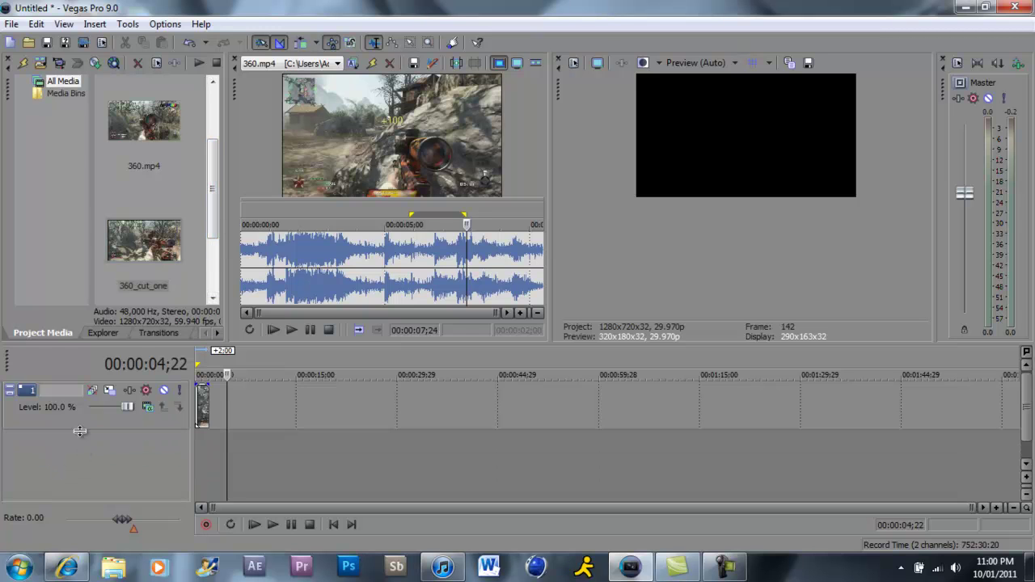
left_click(76, 421)
key("Delete")
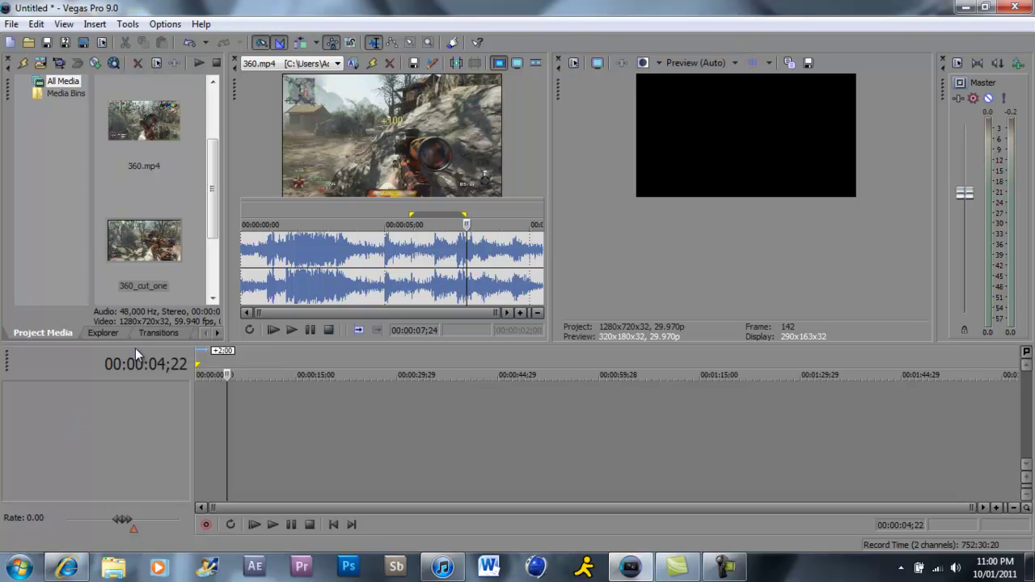
left_click_drag(146, 241, 189, 393)
left_click(88, 413)
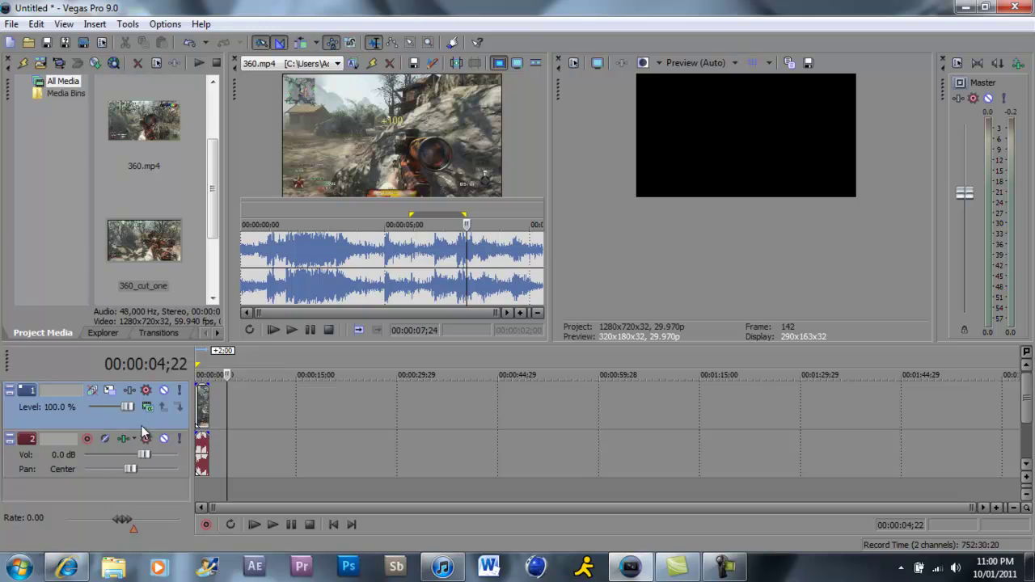
Test the audio track's pan and volume sliders, leaving pan Center and volume 0.0 dB.
scroll(181, 460, "up", 1)
scroll(172, 469, "up", 2)
left_click_drag(134, 474, 132, 470)
left_click_drag(95, 470, 131, 474)
left_click_drag(149, 452, 148, 454)
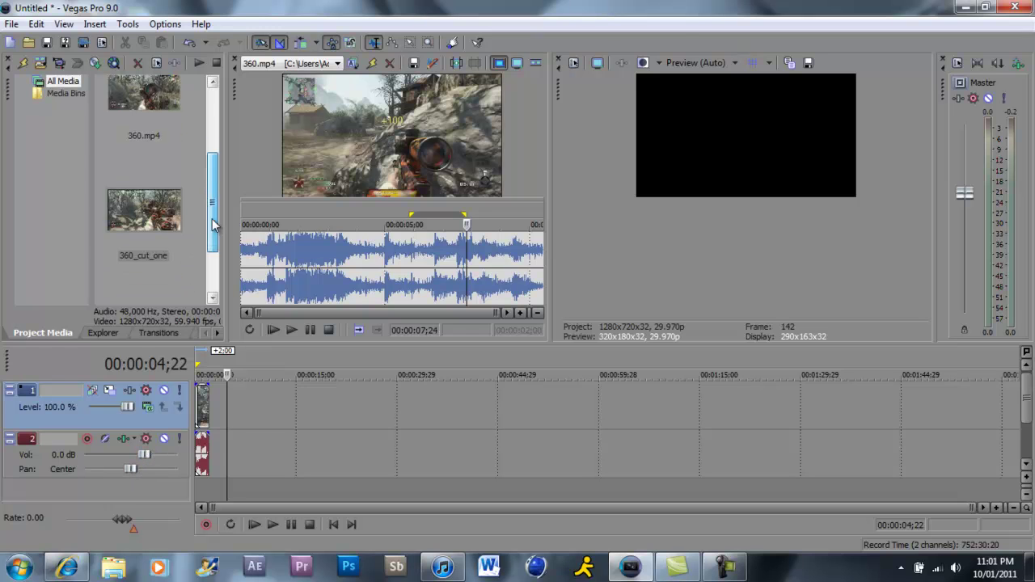
left_click_drag(212, 218, 203, 115)
Add the 16 Kickstarts WAV as audio track 3 and set track 2 volume to -5.0 dB.
left_click(144, 123)
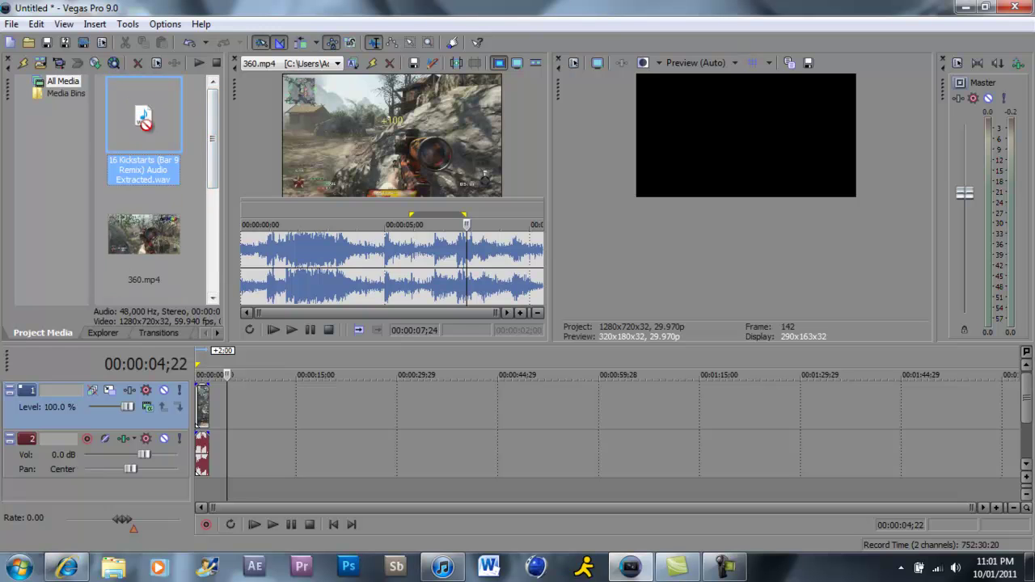
left_click_drag(105, 491, 102, 494)
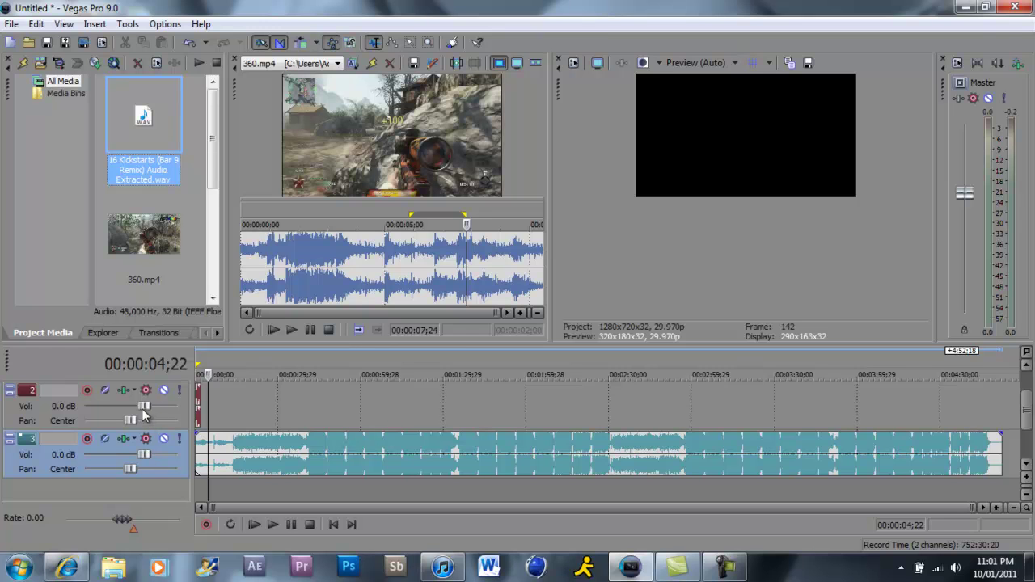
left_click_drag(144, 406, 119, 407)
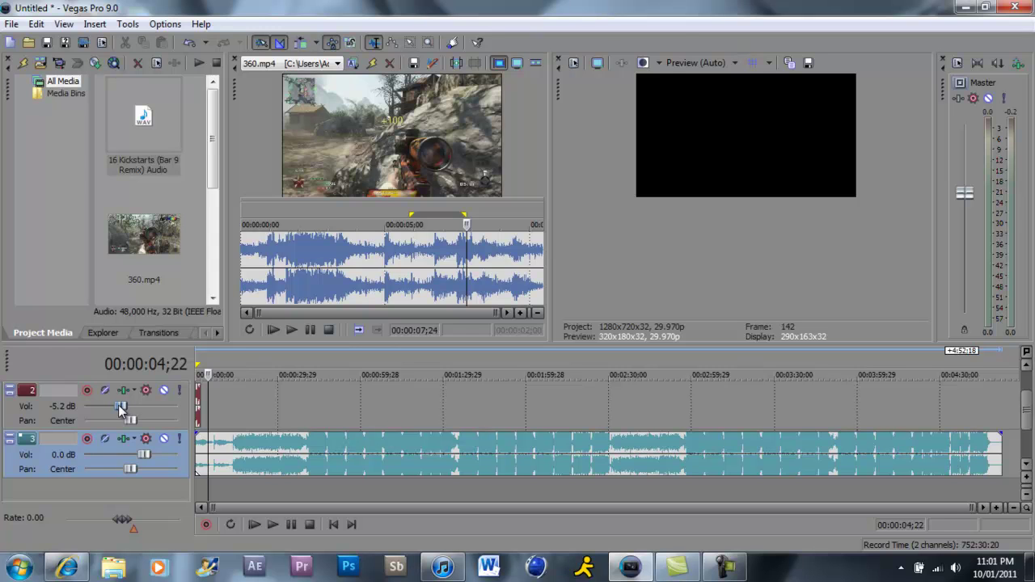
left_click(270, 524)
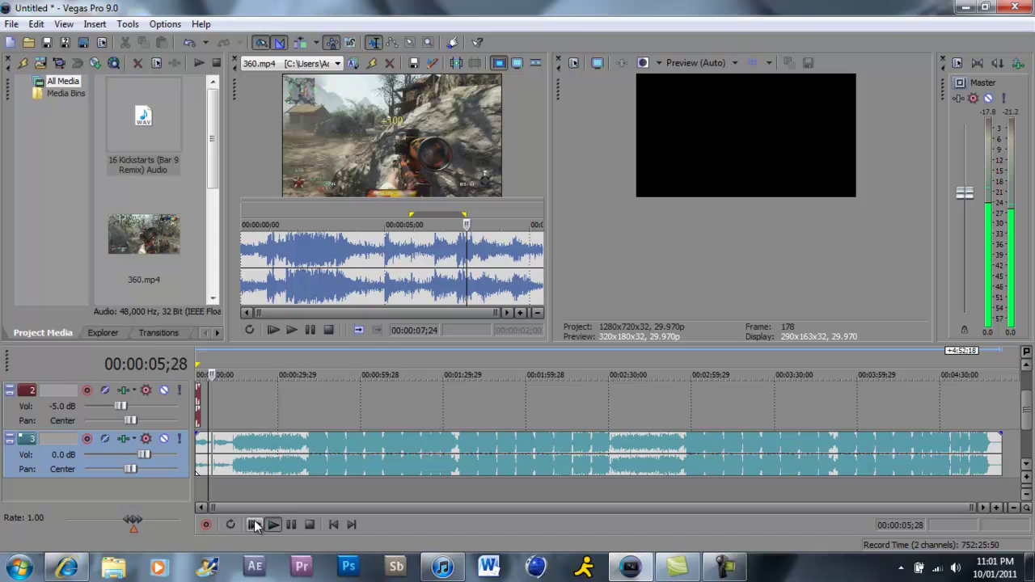
left_click(254, 525)
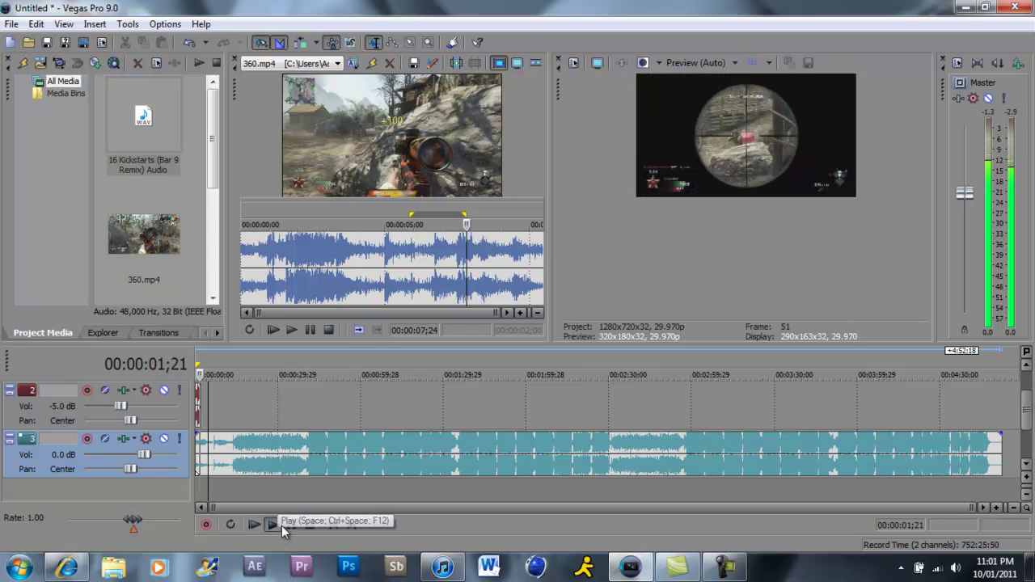
left_click(288, 523)
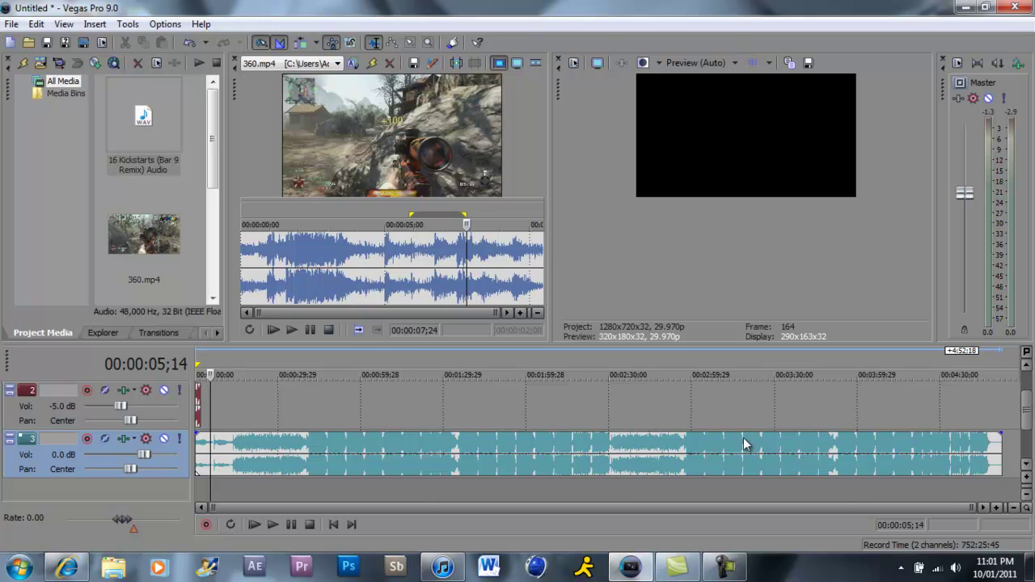
scroll(1020, 435, "up", 1)
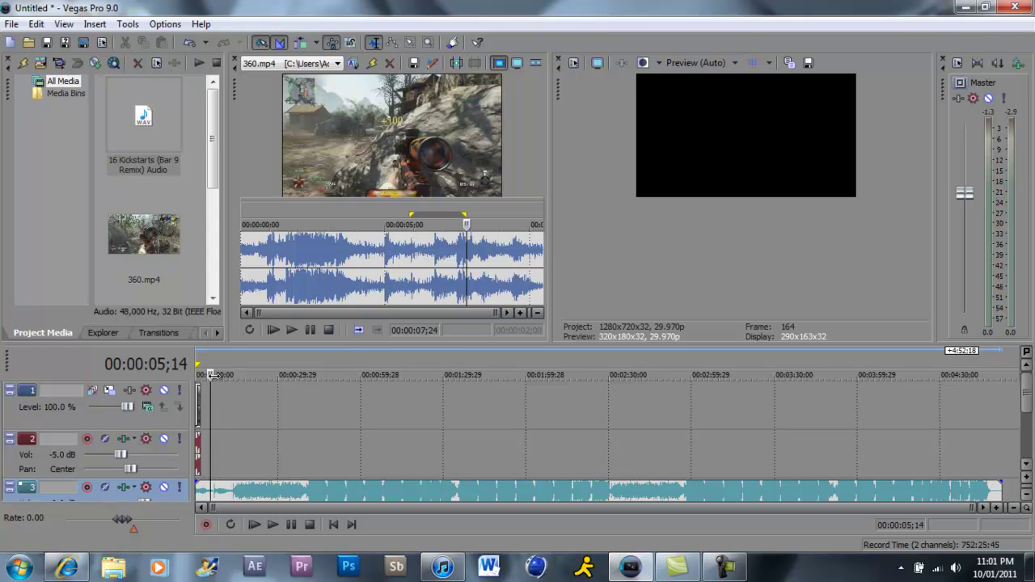
left_click_drag(214, 375, 193, 376)
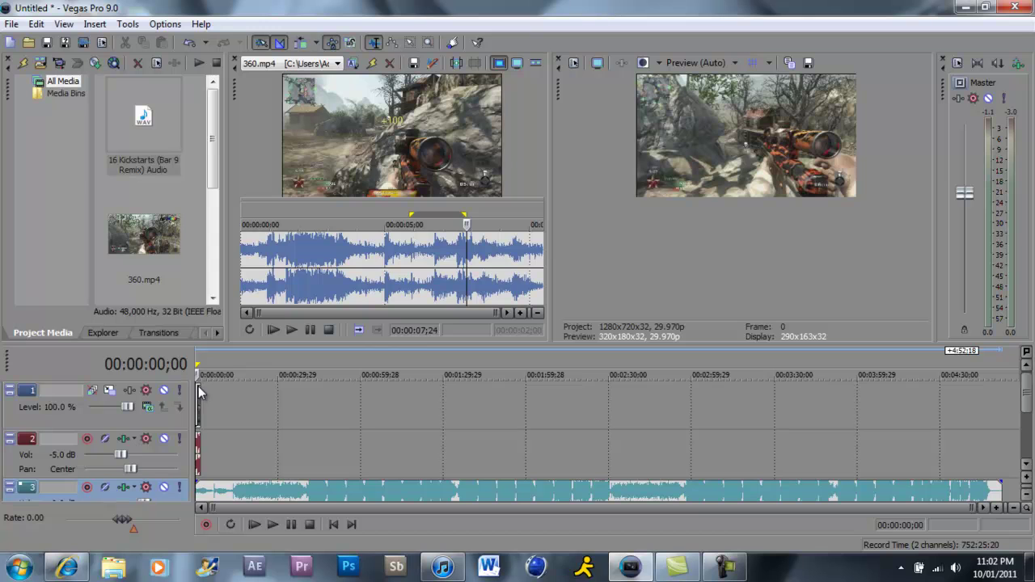
Drop 360.mp4, 360_cut_one and black_ops_tripple_spray.mp4 onto tracks 1–2, marking up to about 1:05.
left_click_drag(145, 236, 272, 409)
left_click_drag(144, 221, 341, 404)
scroll(215, 197, "down", 3)
left_click_drag(144, 241, 386, 433)
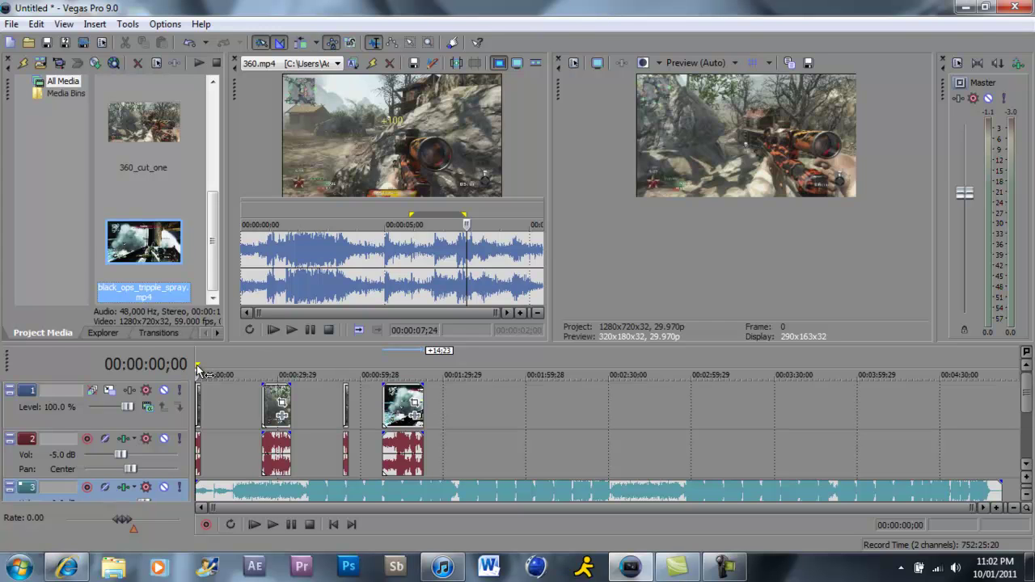
mouse_move(199, 369)
left_mouse_down()
mouse_move(452, 362)
mouse_move(197, 365)
left_mouse_up()
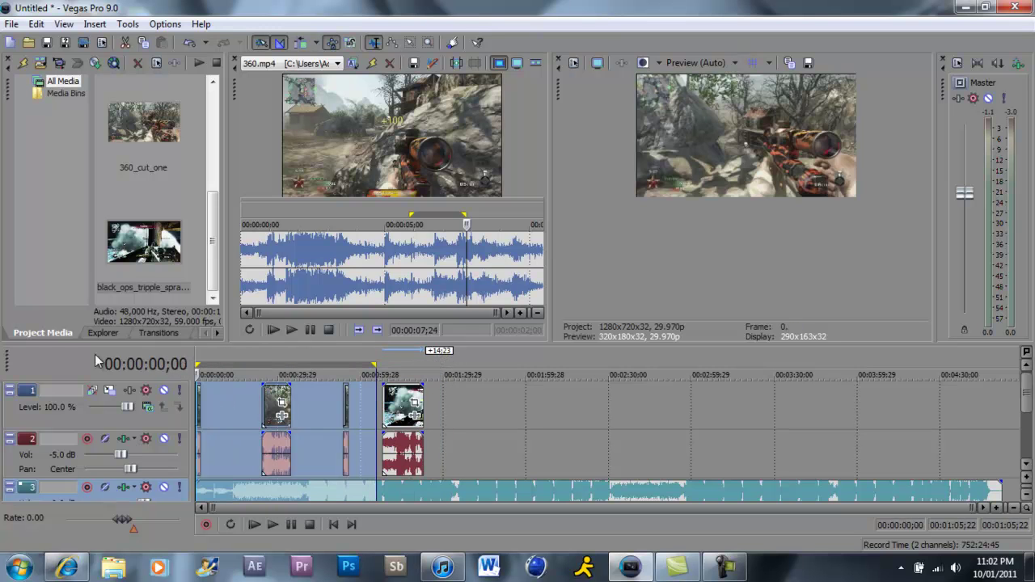
left_click(197, 377)
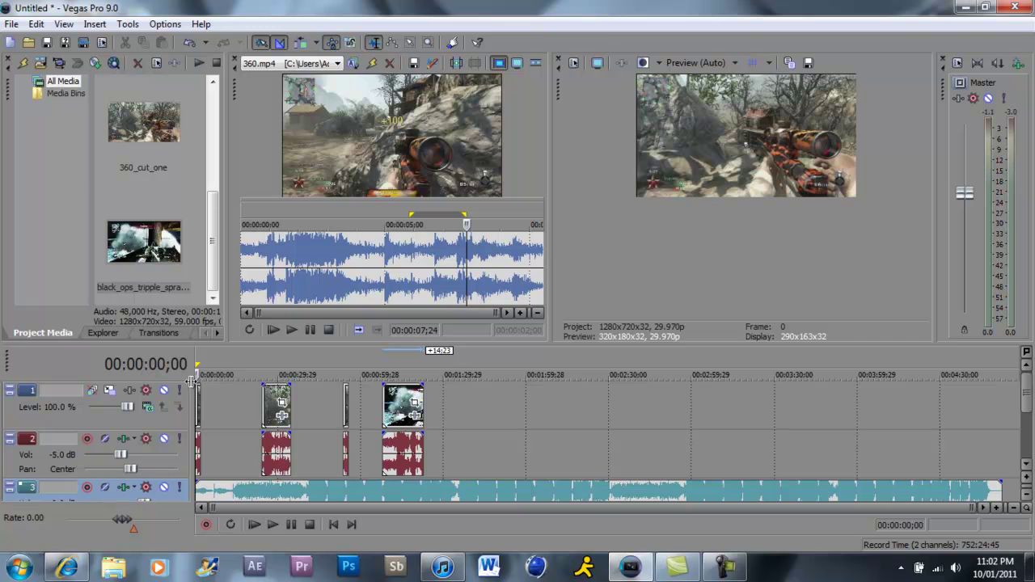
key("space")
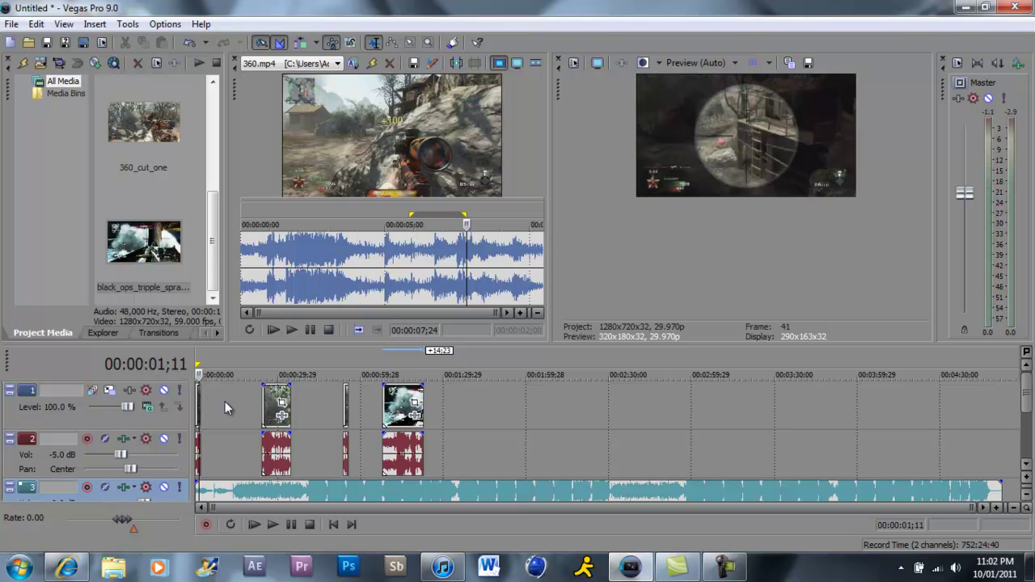
left_click(376, 400)
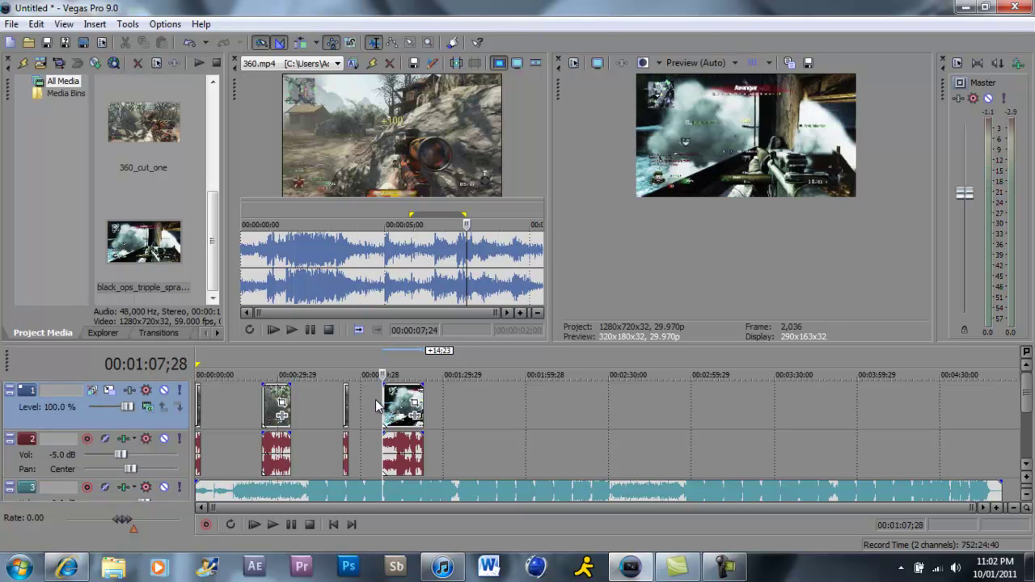
key("space")
left_click(274, 523)
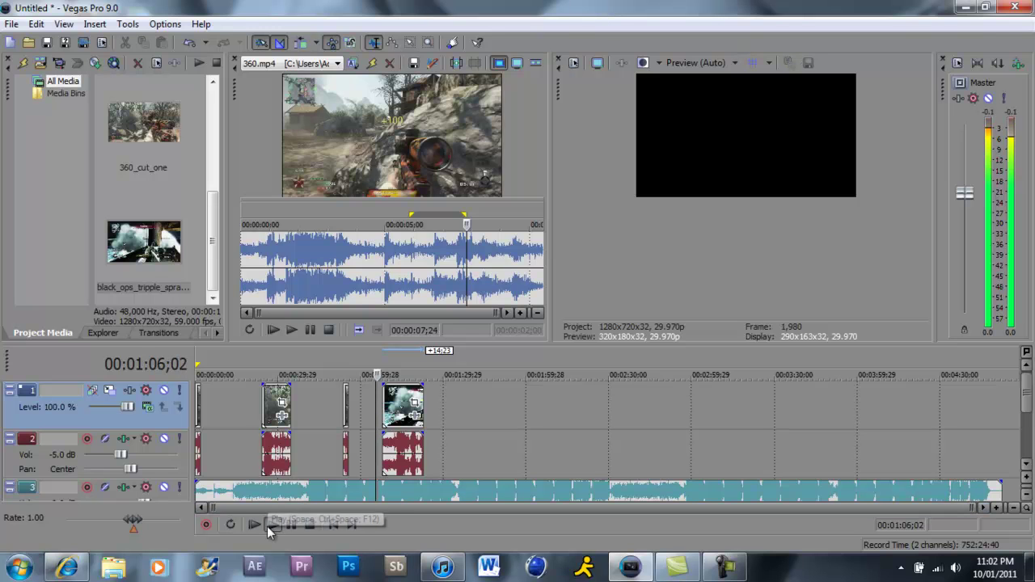
left_click(275, 523)
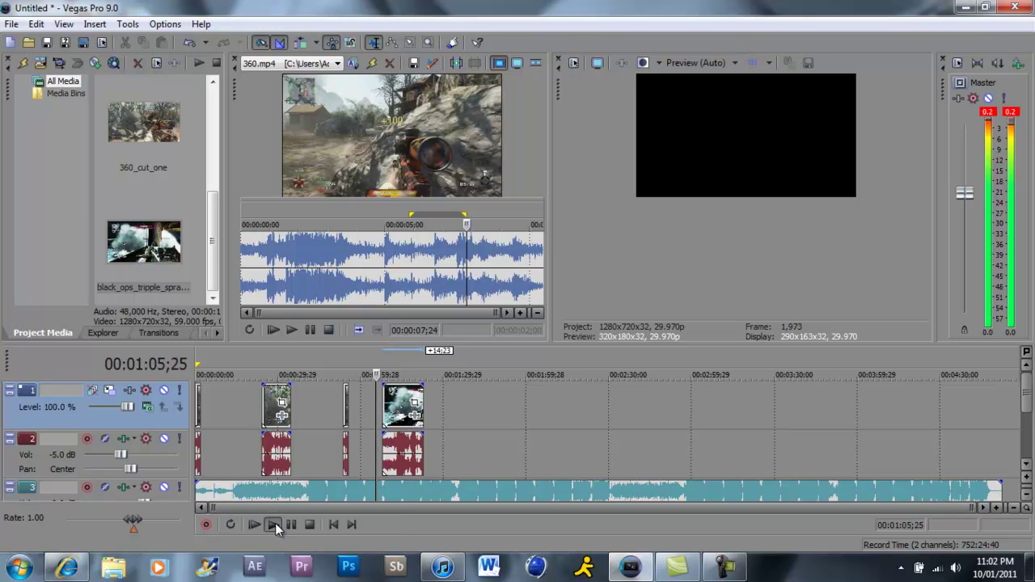
left_click(275, 523)
left_click(275, 523)
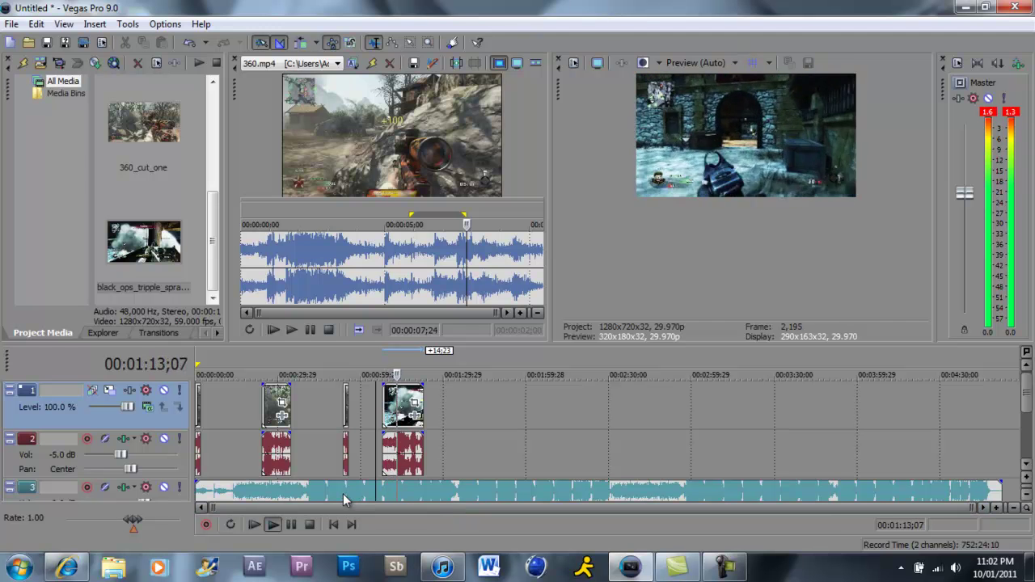
left_click(293, 526)
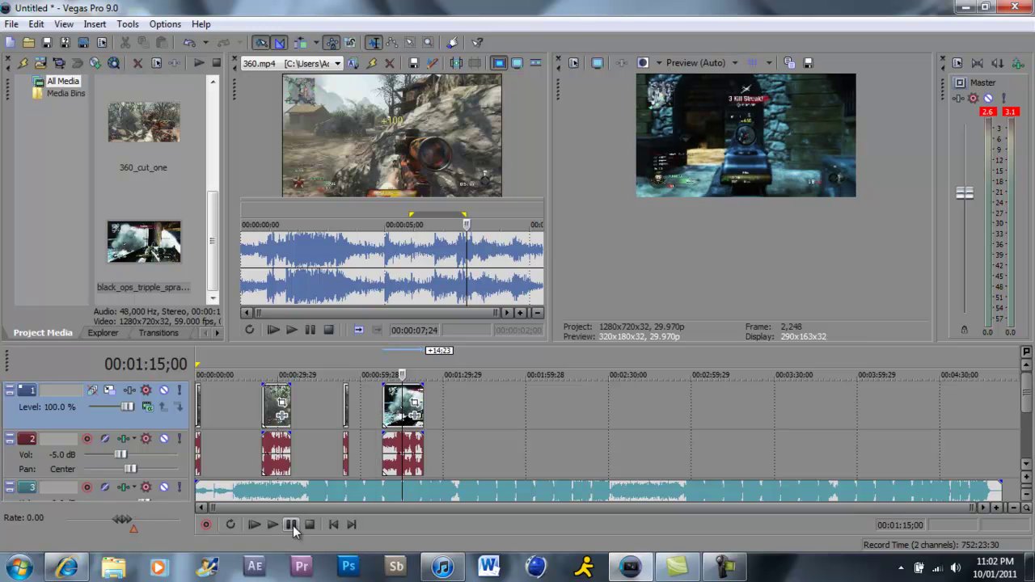
left_click(270, 524)
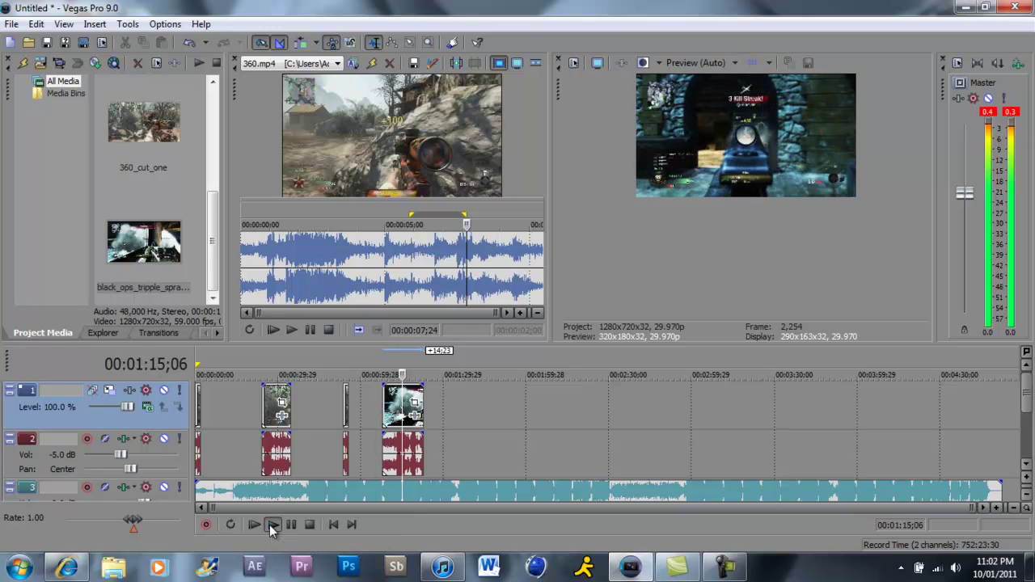
left_click(271, 525)
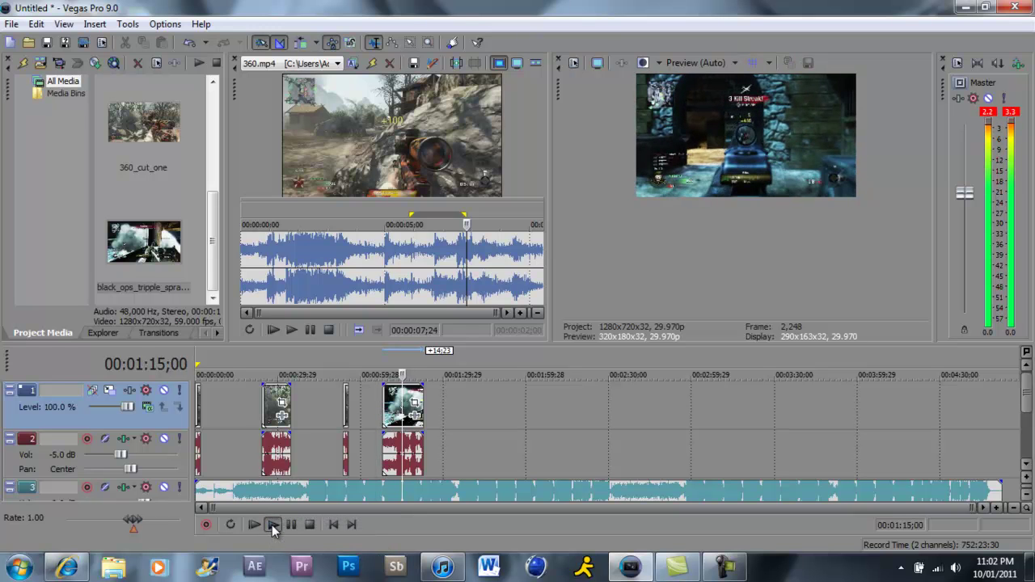
left_click(290, 524)
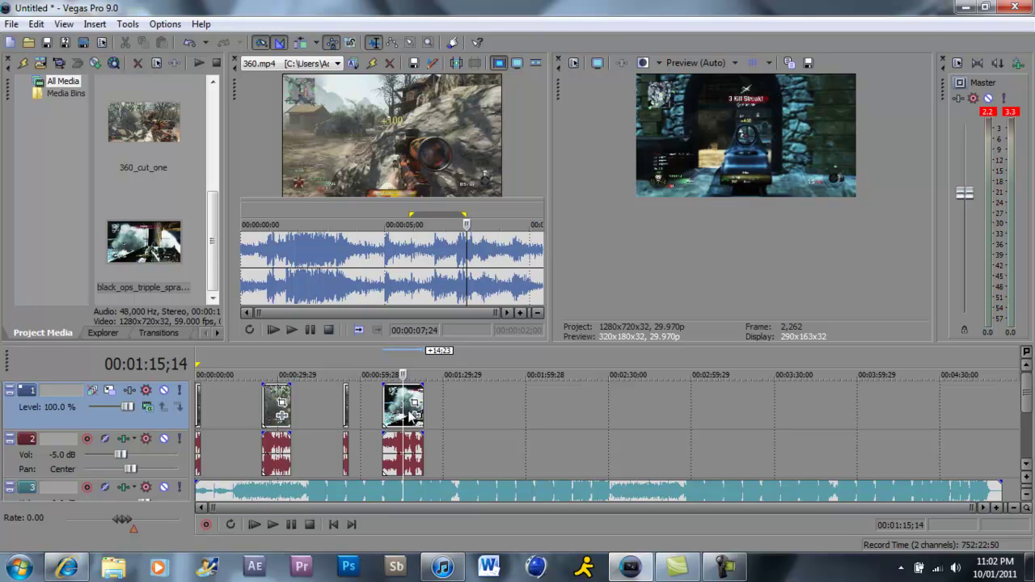
key("ctrl+Home")
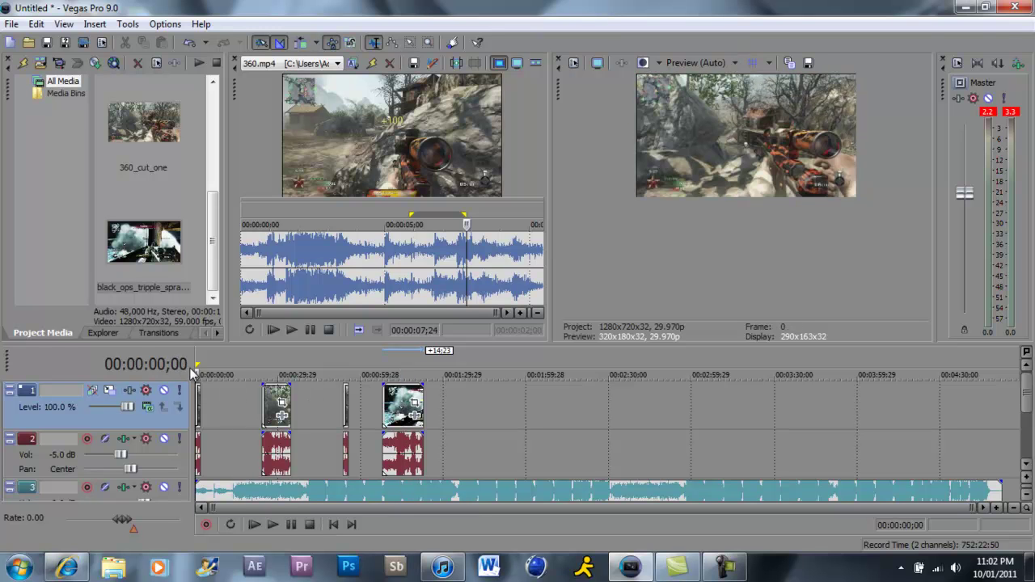
key("space")
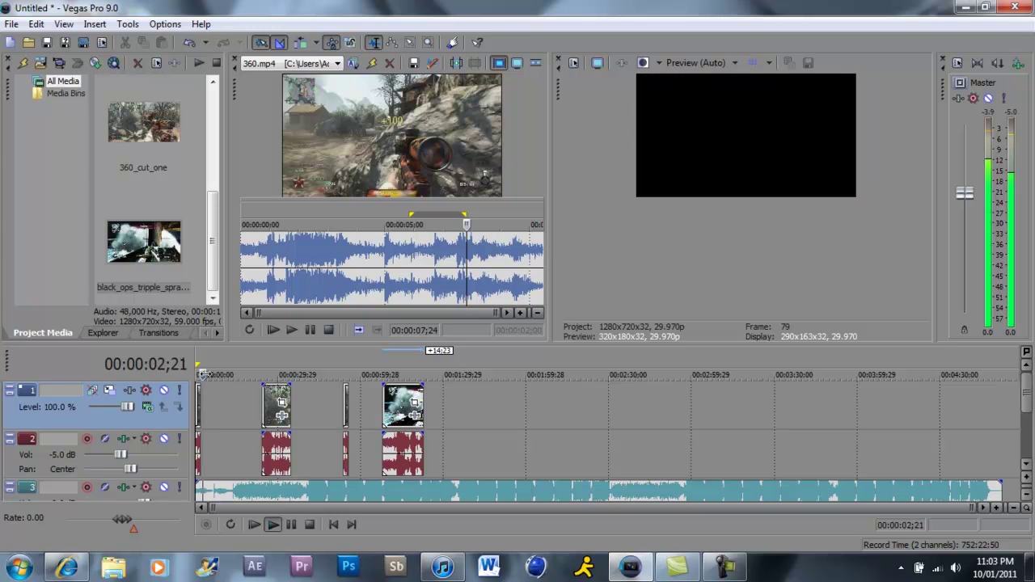
key("space")
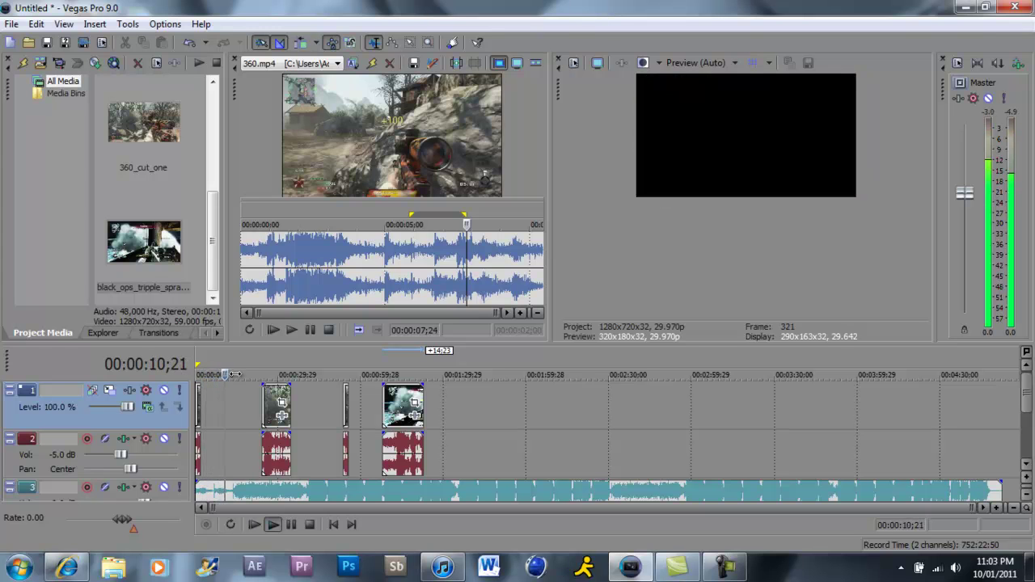
left_click(254, 397)
key("space")
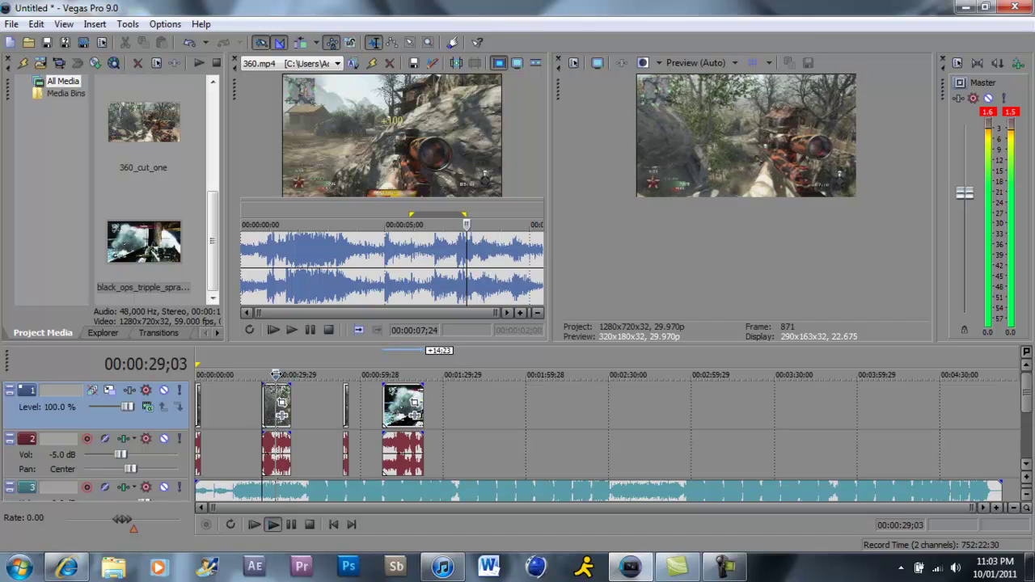
left_click_drag(267, 377, 174, 404)
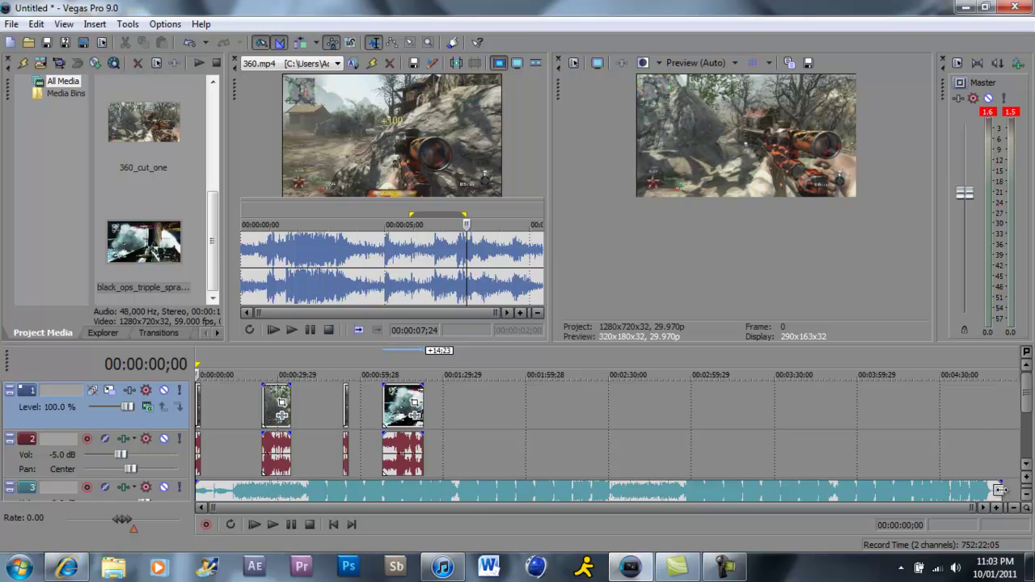
Trim the track 3 music to end with the last clip near 1:20, and add a roughly 10-second fade-out.
left_click_drag(1000, 489, 365, 498)
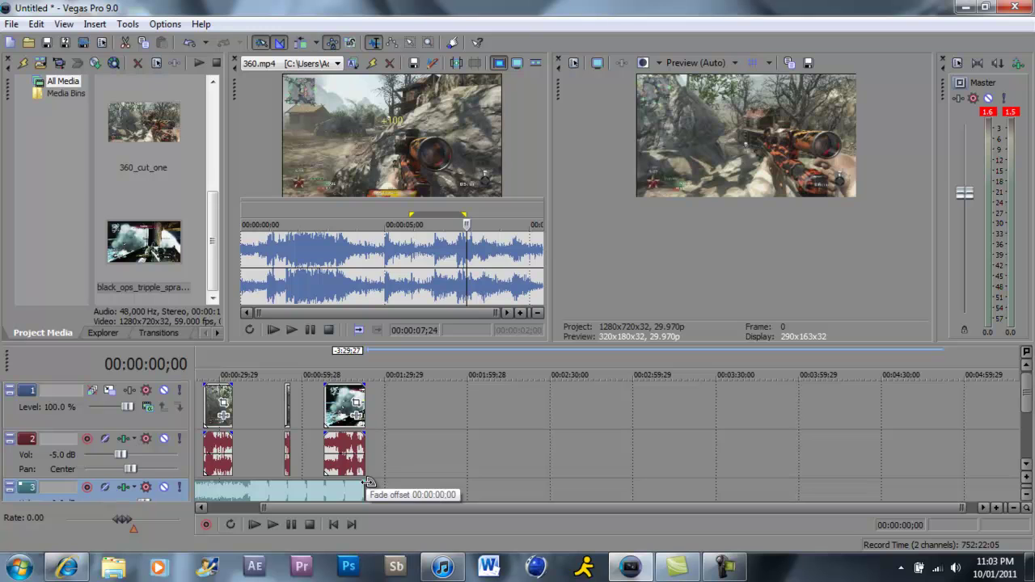
mouse_move(367, 483)
left_mouse_down()
mouse_move(296, 479)
mouse_move(363, 482)
left_mouse_up()
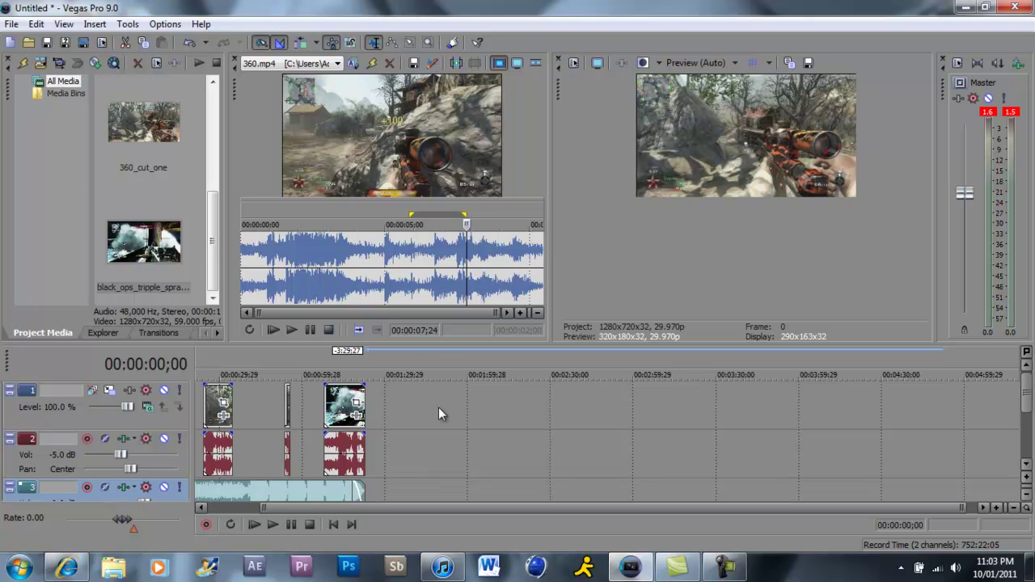
Start File > Render As and name the output file YOUTUBETEST in the Renders folder.
left_click(11, 24)
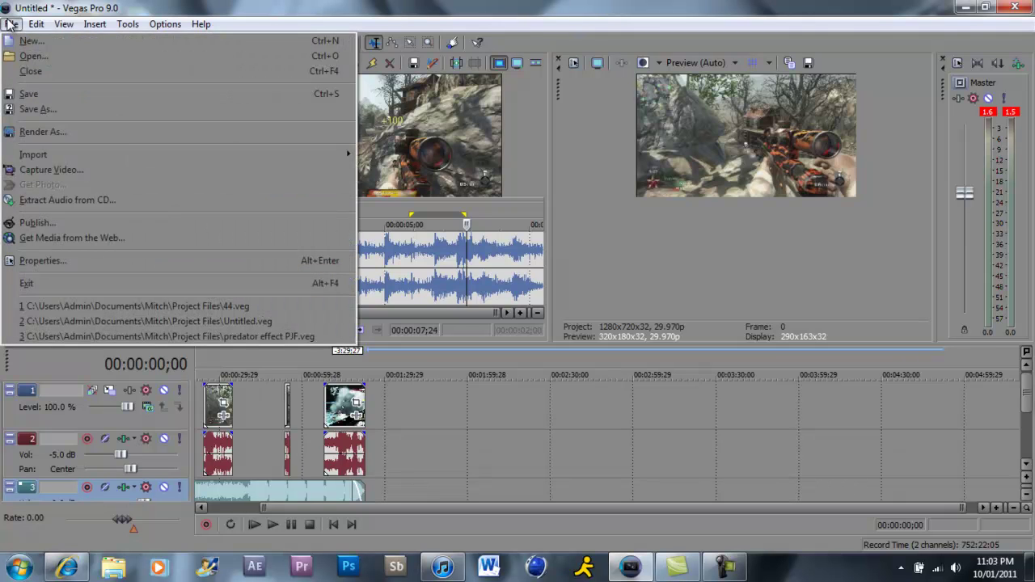
left_click(89, 133)
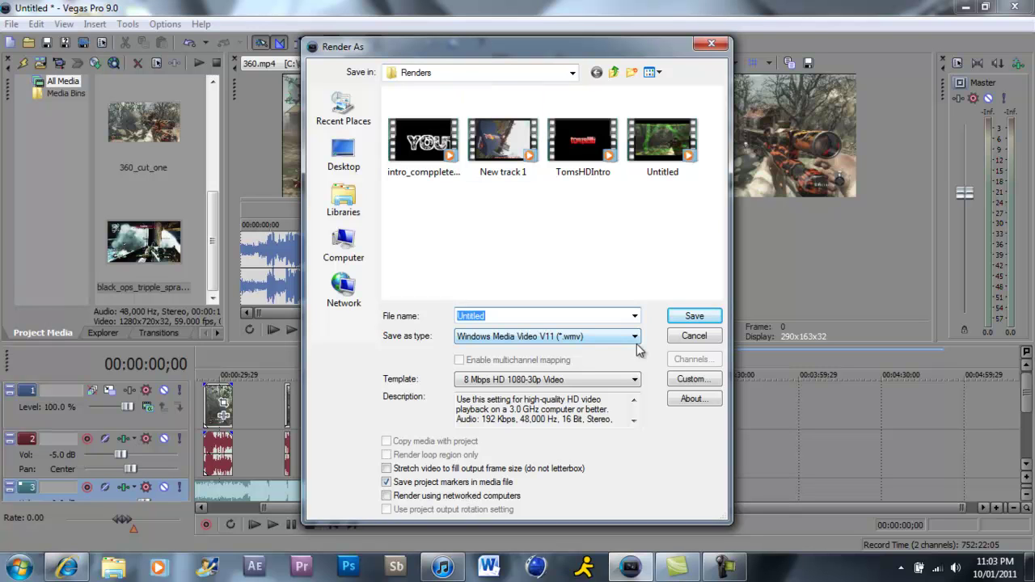
type("YOUTUBE")
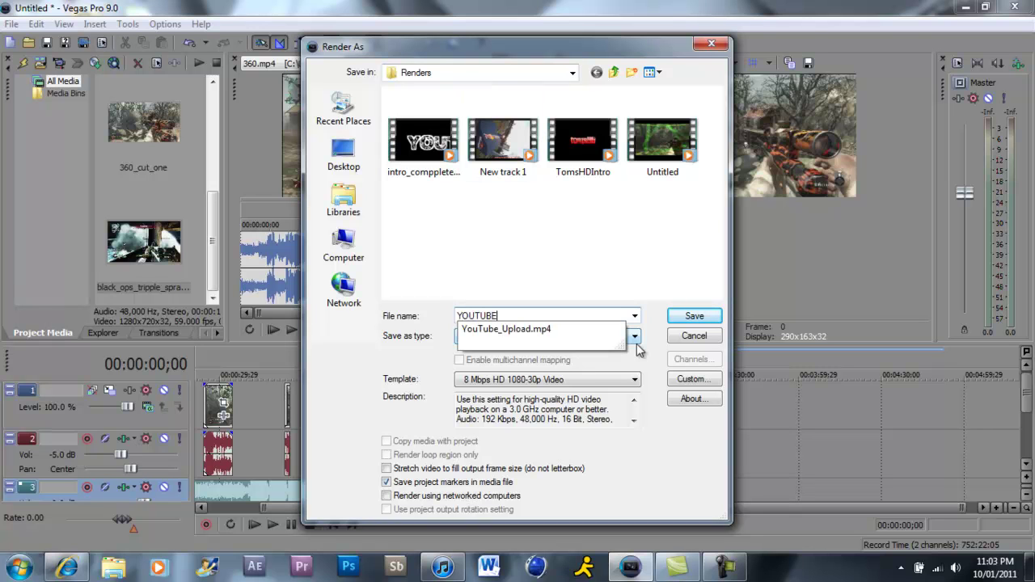
type(".com/MrTheSxc")
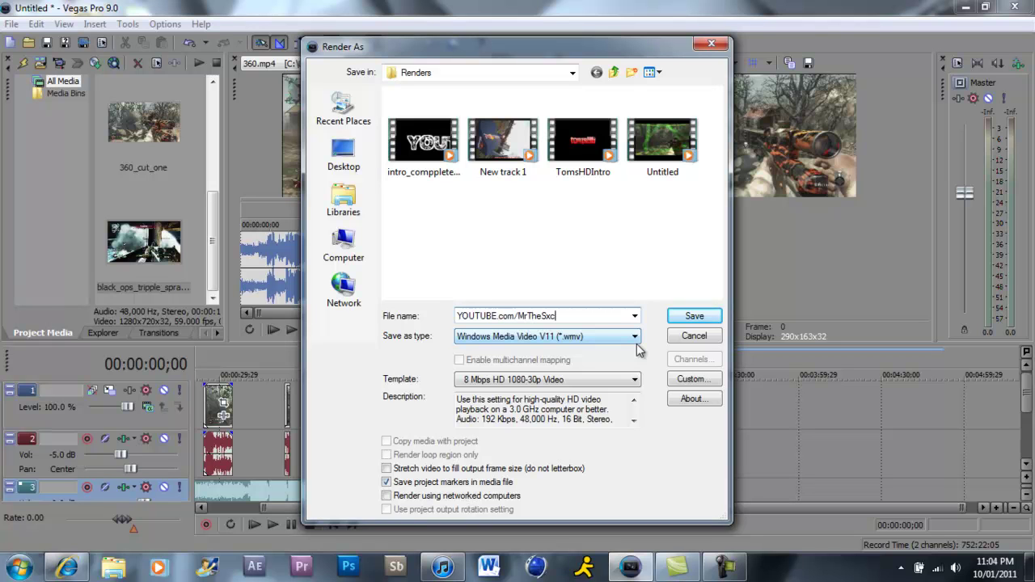
key("BackSpace")
key("BackSpace")
key("BackSpace")
key("BackSpace")
key("BackSpace")
key("BackSpace")
key("BackSpace")
key("BackSpace")
key("BackSpace")
key("BackSpace")
type("TEST")
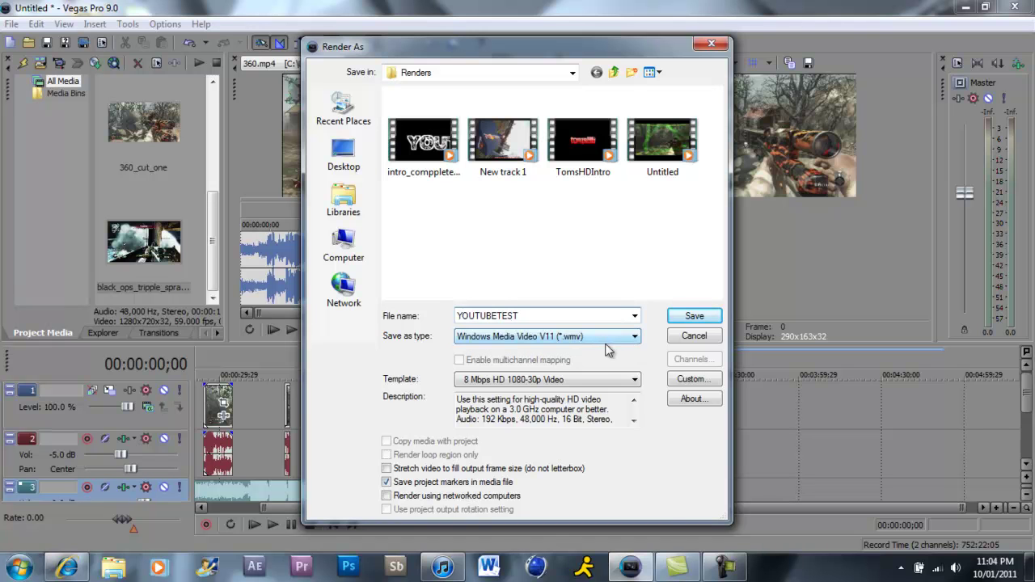
left_click(608, 346)
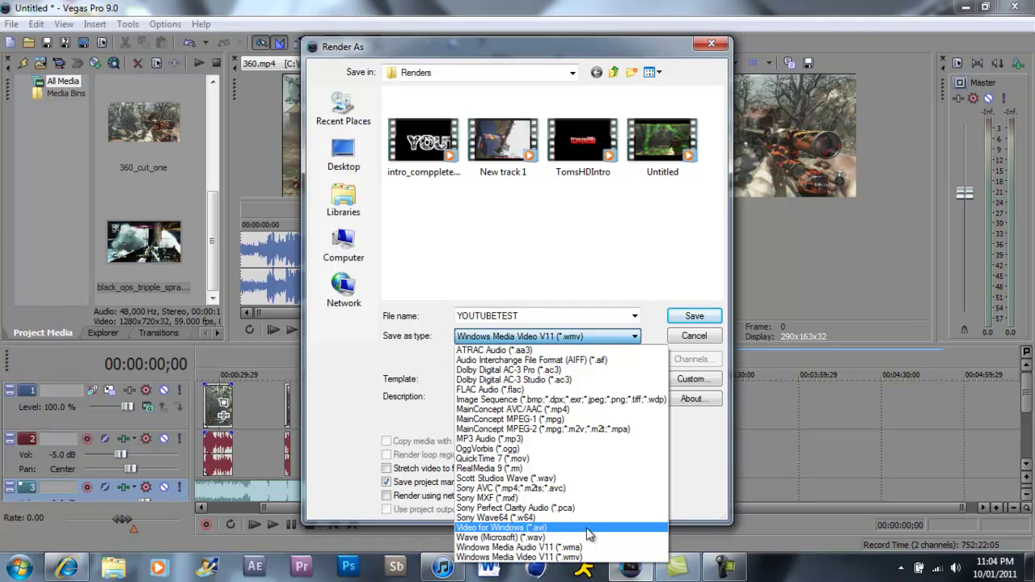
Set the render format to Windows Media Video V11 with the 6 Mbps HD 720-30p template.
left_click(588, 530)
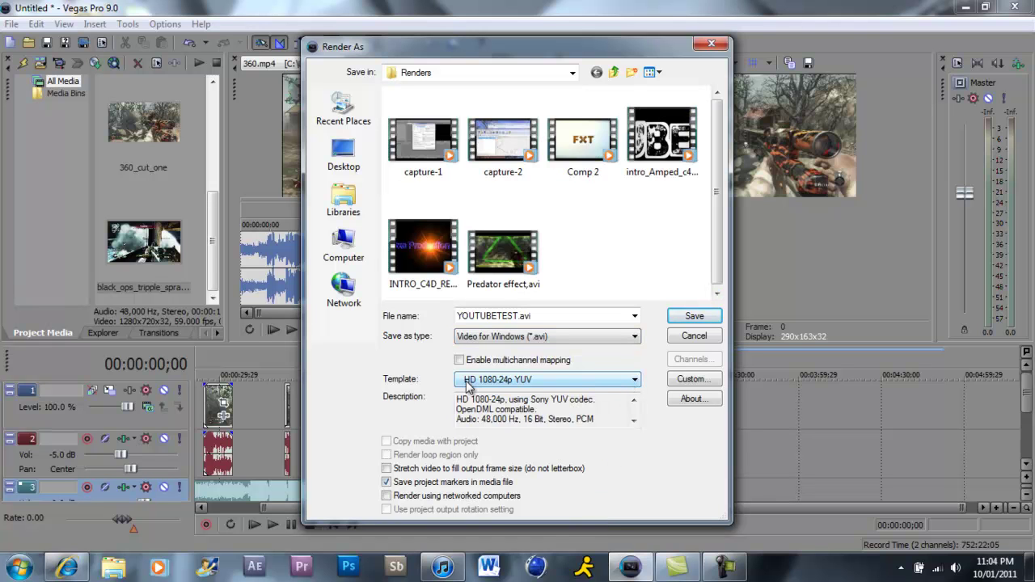
left_click(631, 382)
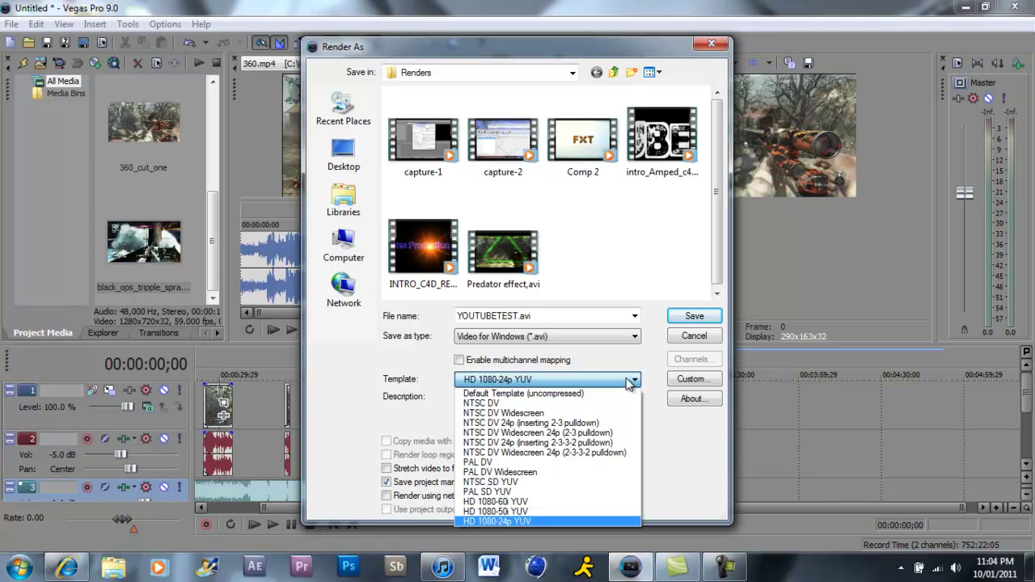
left_click(629, 383)
left_click(629, 337)
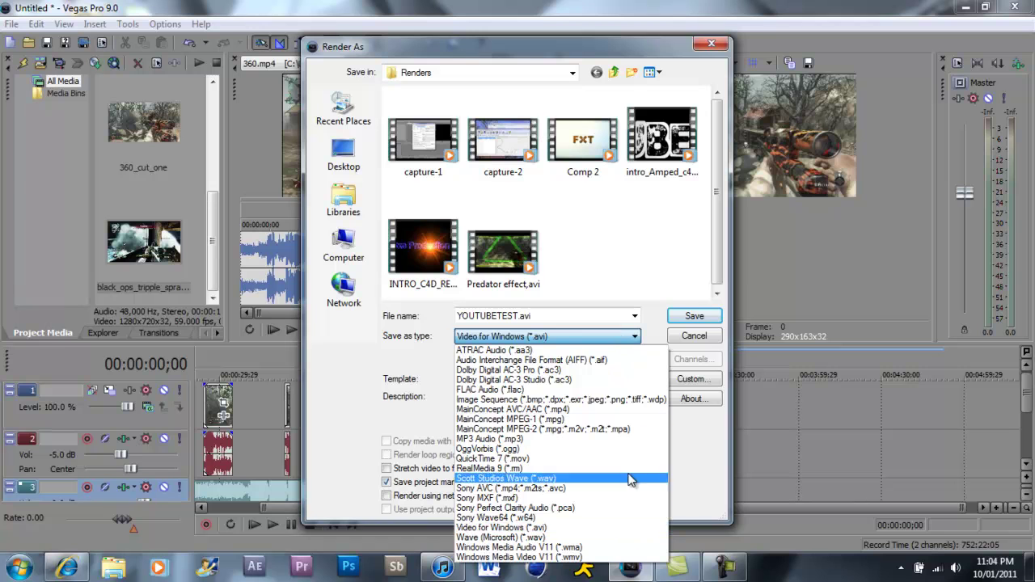
left_click(629, 558)
left_click(636, 380)
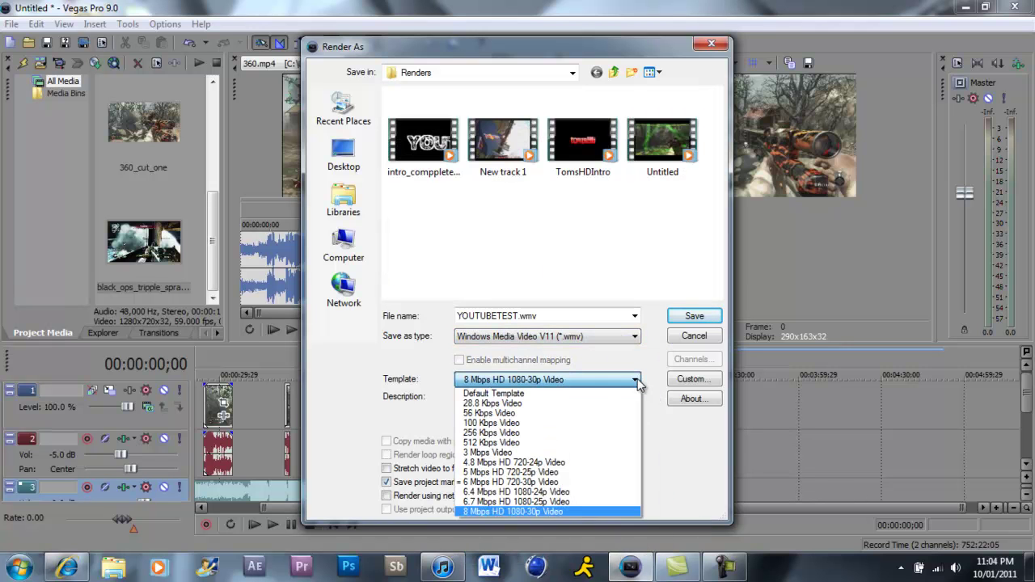
left_click(612, 483)
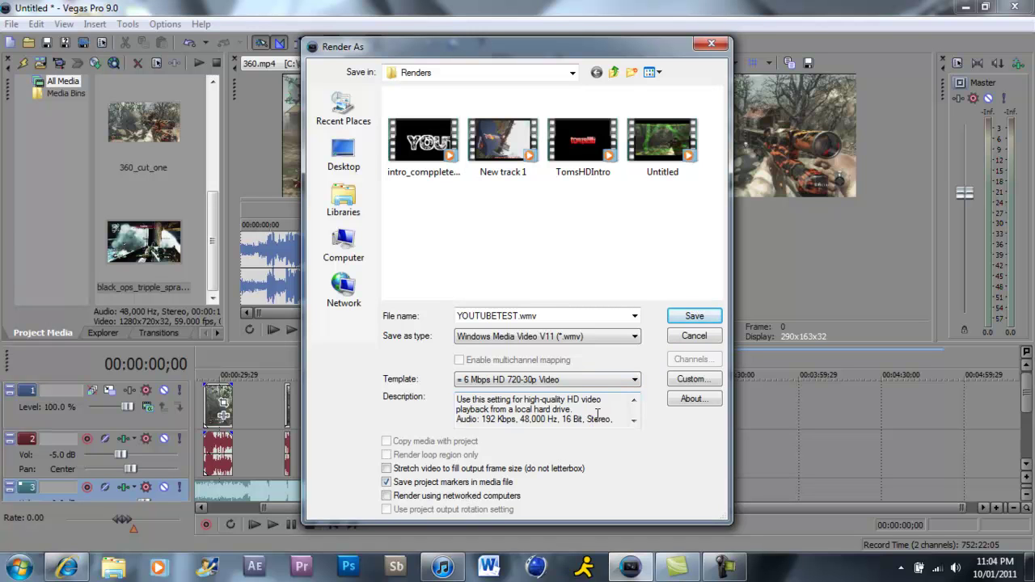
key("Down")
key("Down")
key("Down")
Start rendering YOUTUBETEST.wmv, then cancel the render after about 7 seconds.
left_click(696, 316)
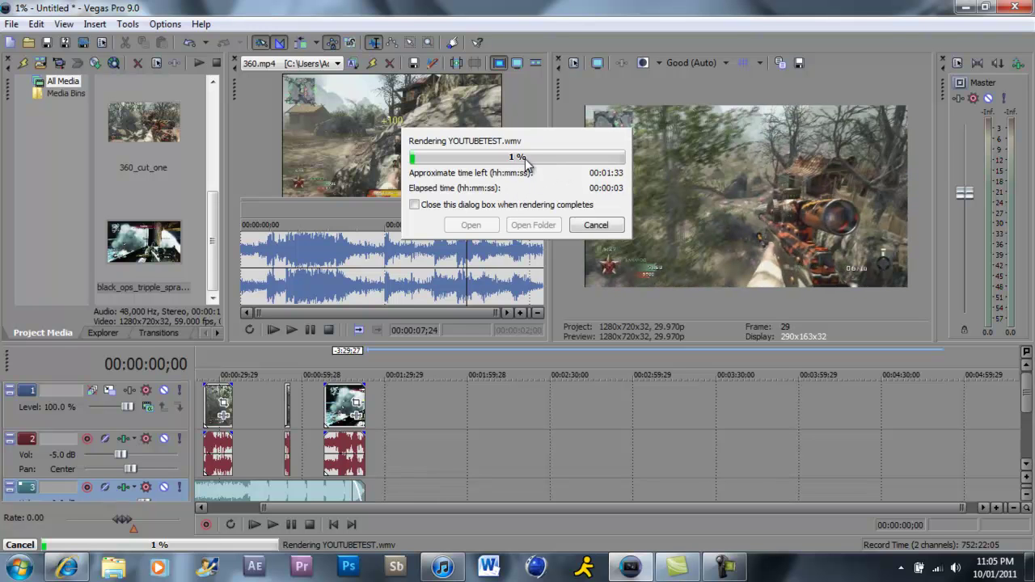
left_click(597, 225)
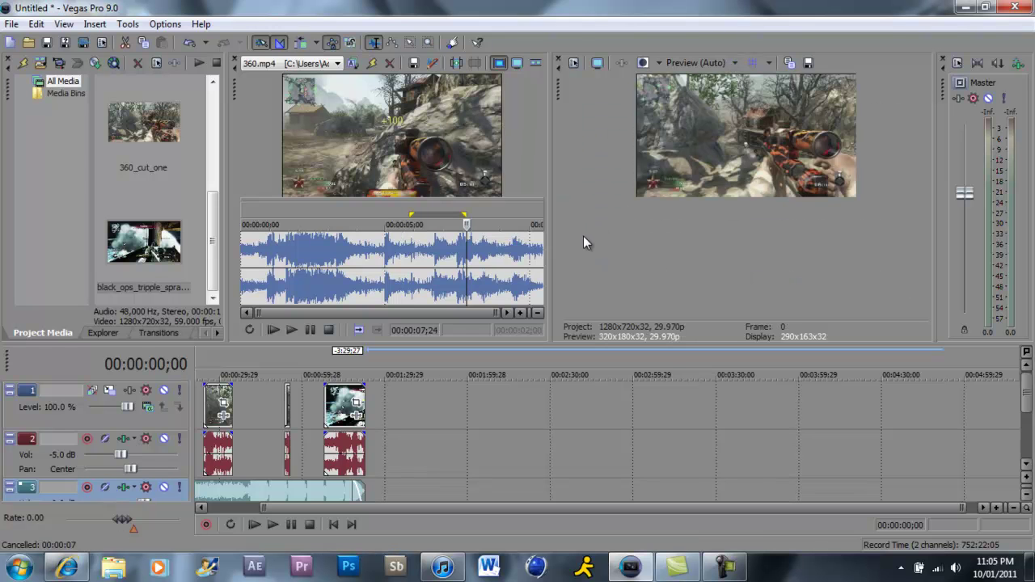
left_click(11, 25)
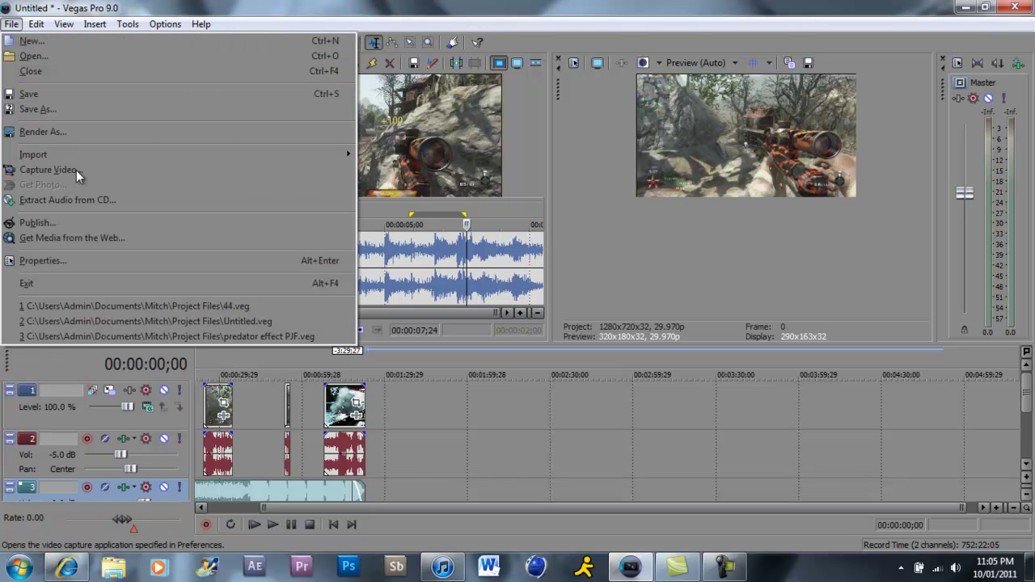
left_click(531, 7)
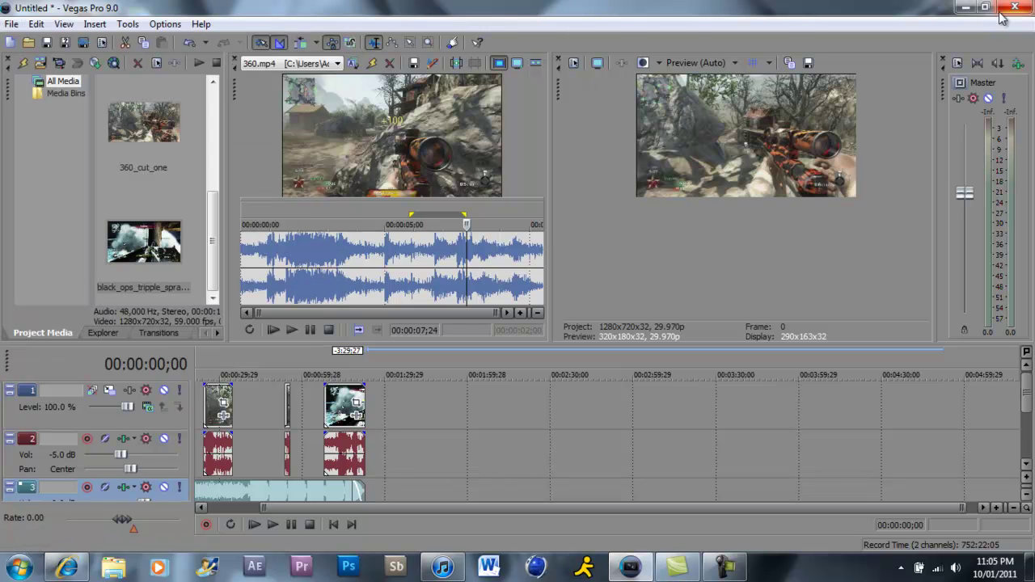
left_click(965, 6)
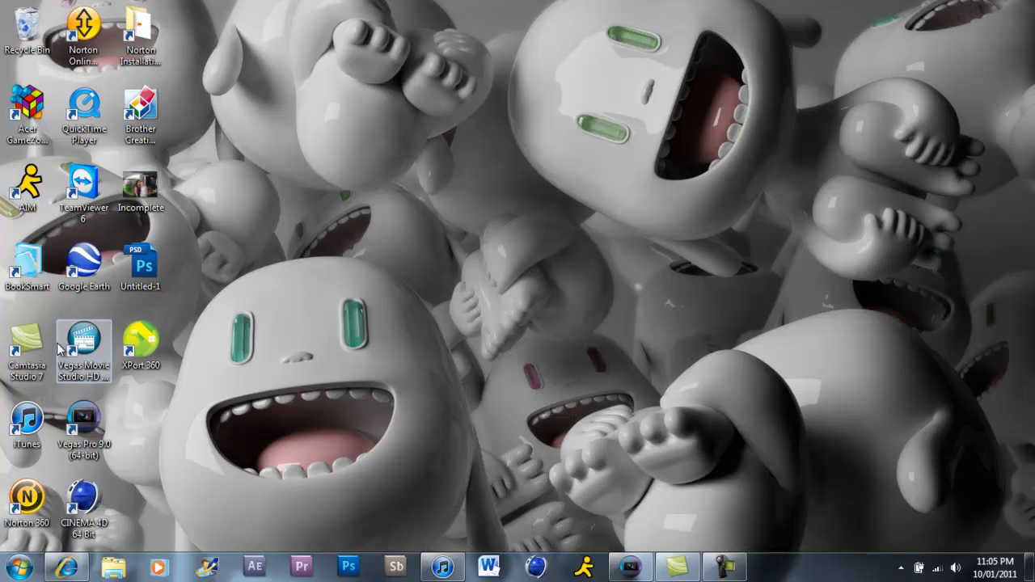
left_click(84, 343)
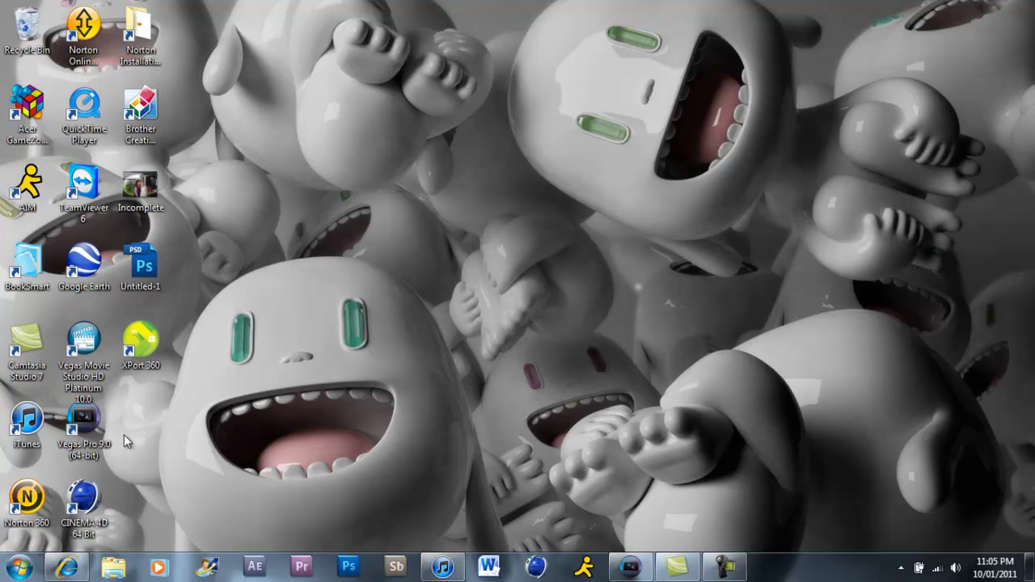
left_click(83, 425)
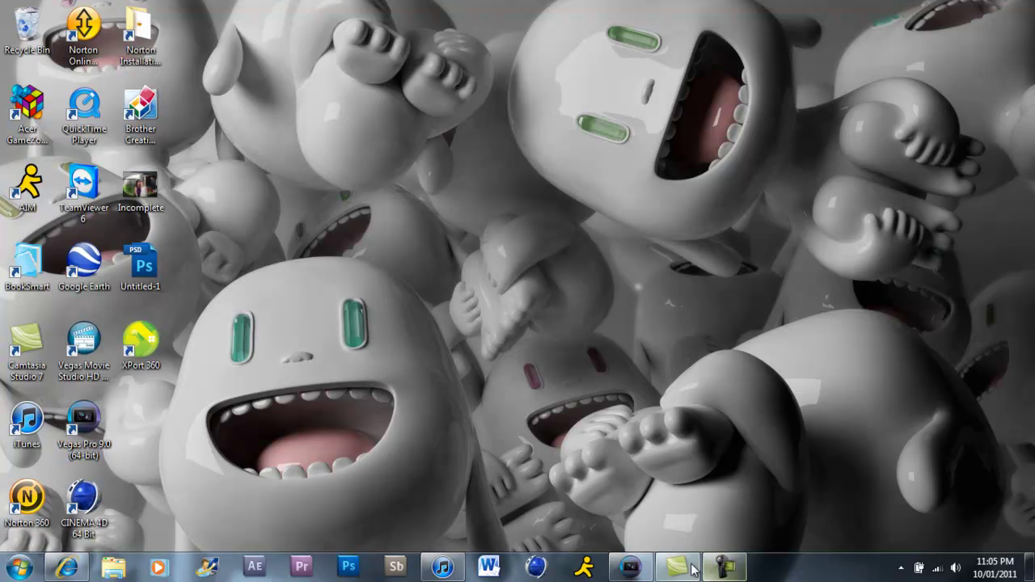
left_click(630, 567)
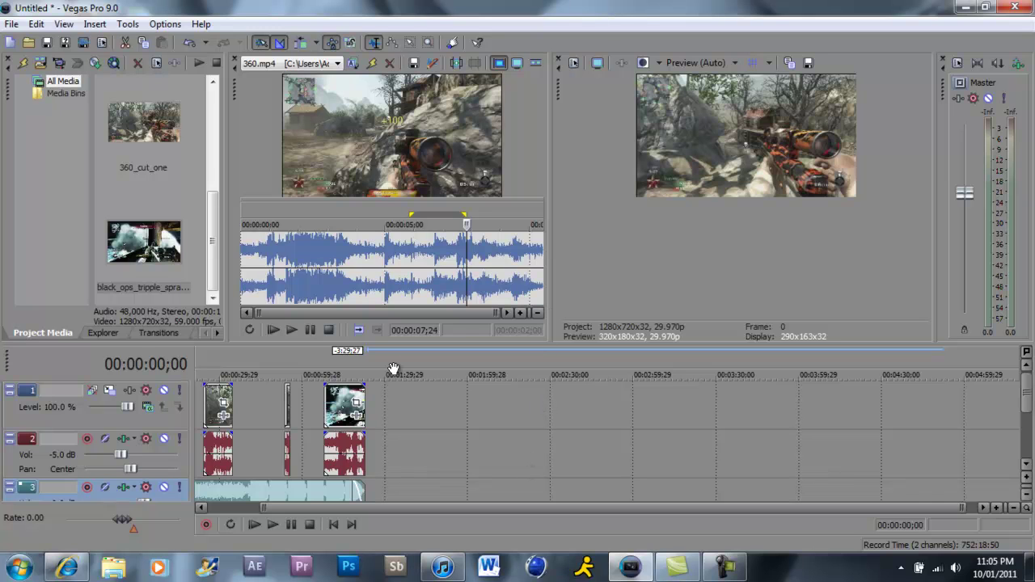
Slide the second gameplay clip left until it butts against the first clip.
left_click(214, 331)
left_click(215, 330)
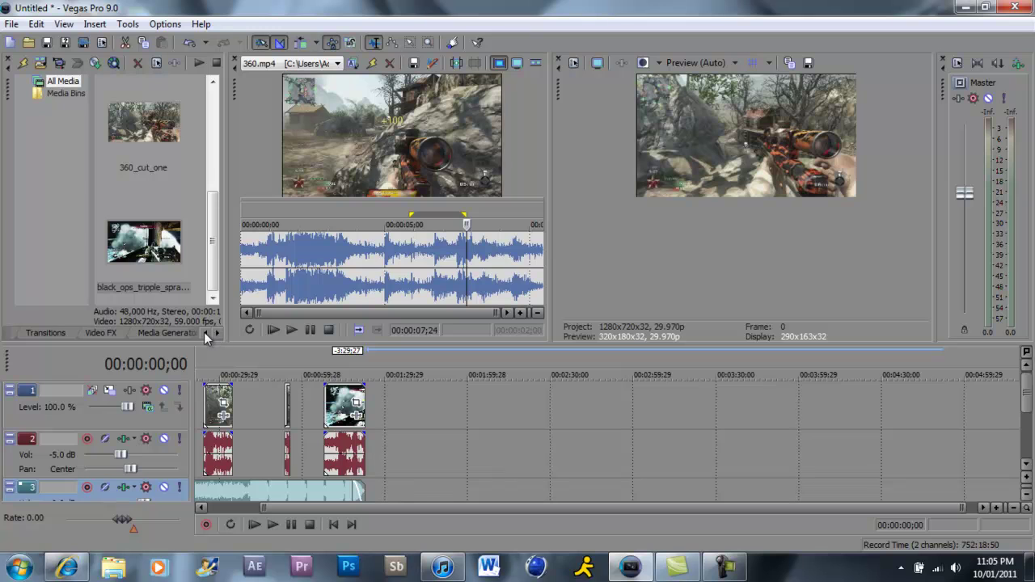
left_click(202, 333)
left_click(202, 333)
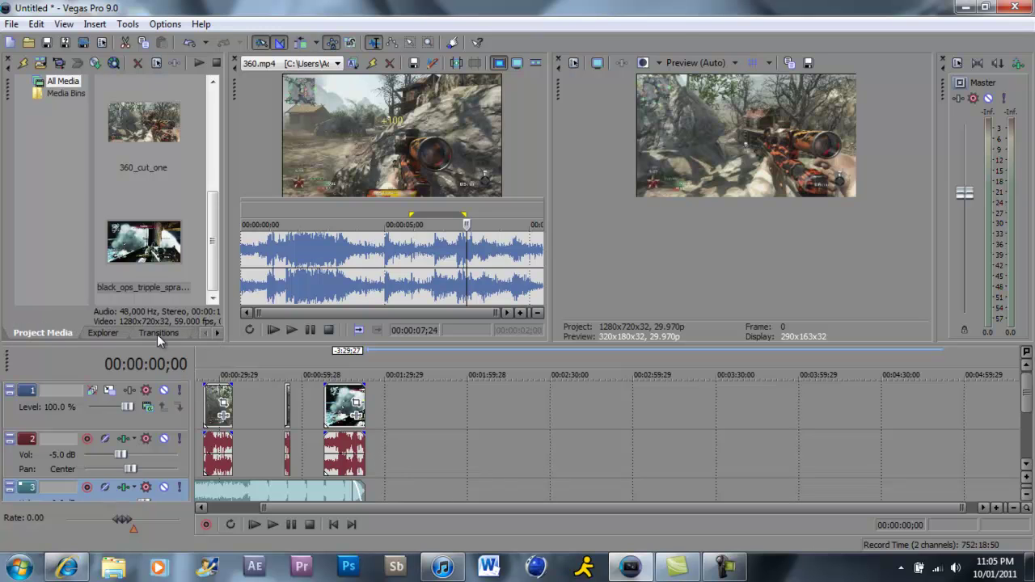
left_click(215, 333)
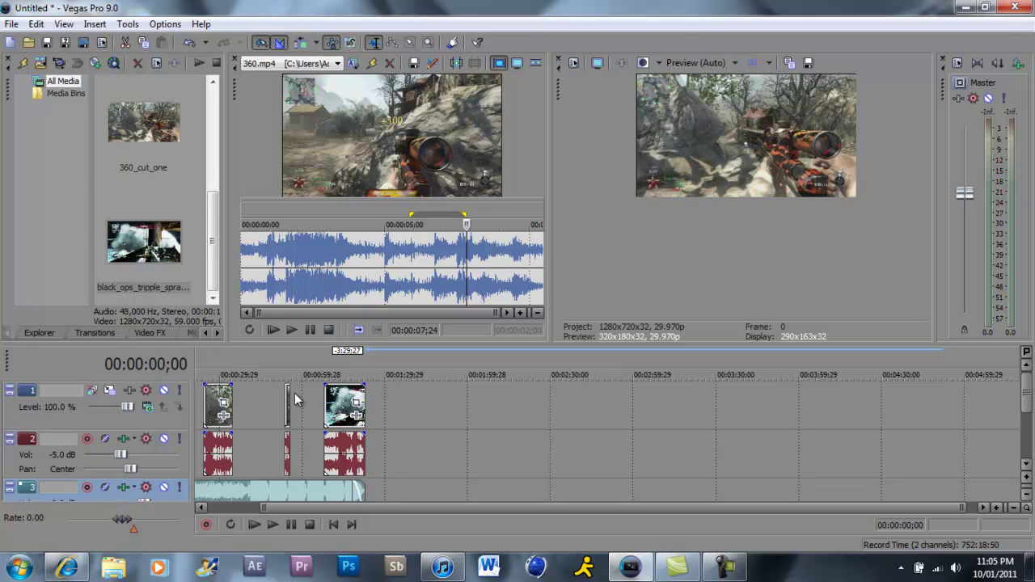
left_click_drag(334, 404, 244, 400)
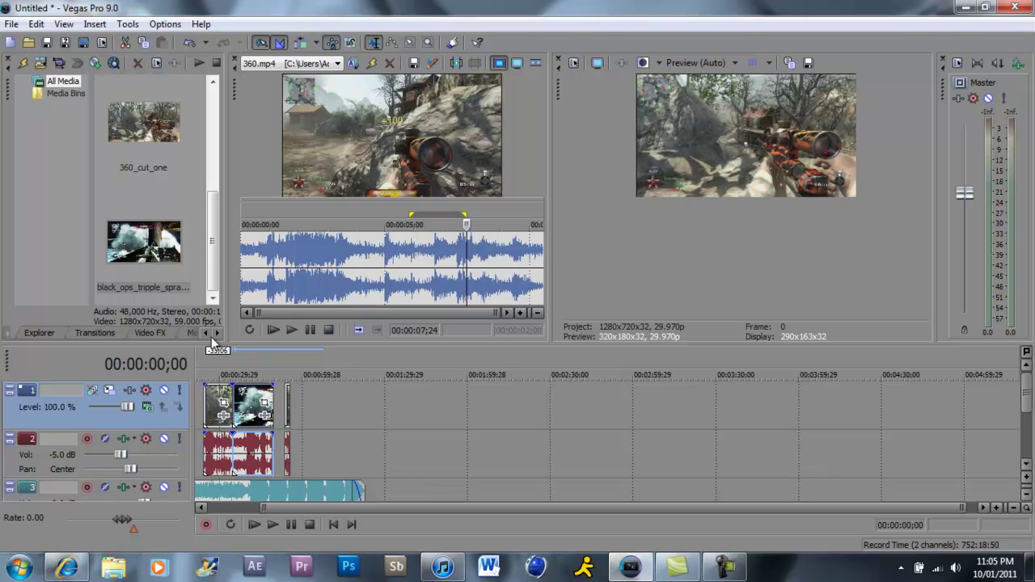
Browse the Video FX list, previewing the Black Restore, Chroma Keyer and Color Balance presets.
left_click(159, 334)
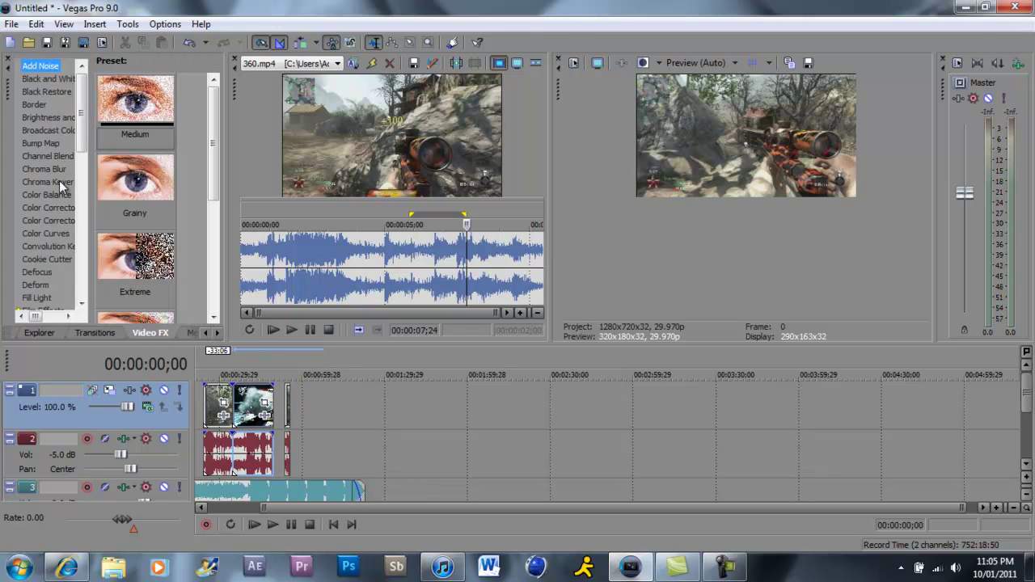
left_click(62, 157)
left_click(55, 118)
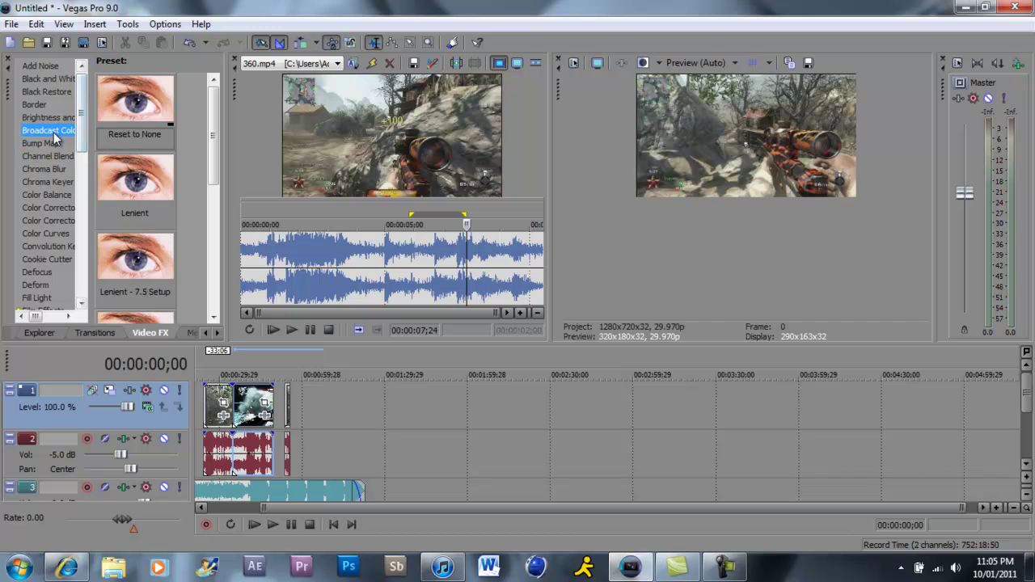
left_click(60, 91)
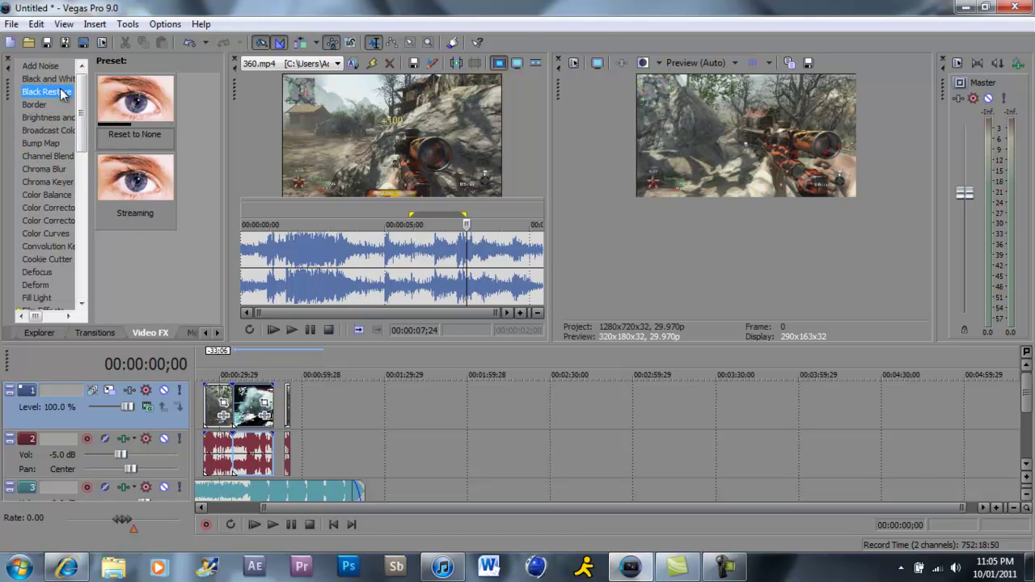
left_click(56, 181)
left_click(57, 195)
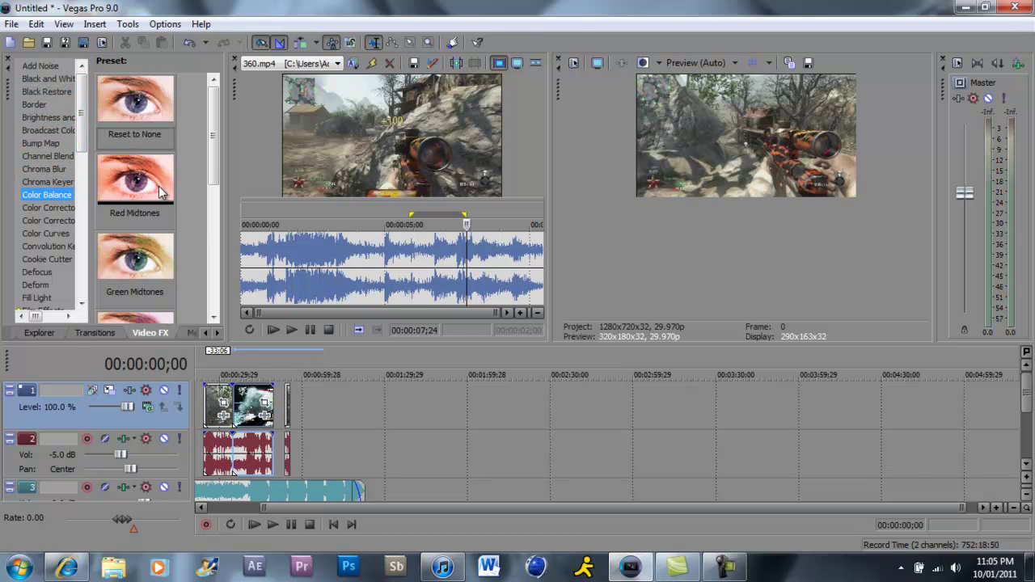
scroll(184, 187, "down", 1)
scroll(184, 188, "down", 1)
Preview Color Corrector presets, then apply Color Curves to the 360 clip.
left_click_drag(212, 170, 216, 291)
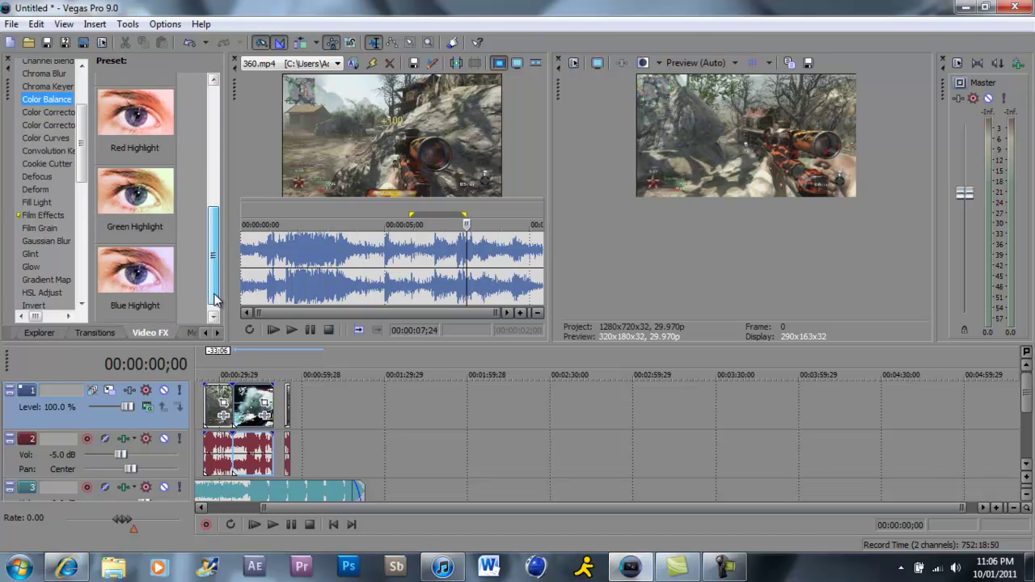
left_click(75, 113)
left_click_drag(215, 136, 215, 293)
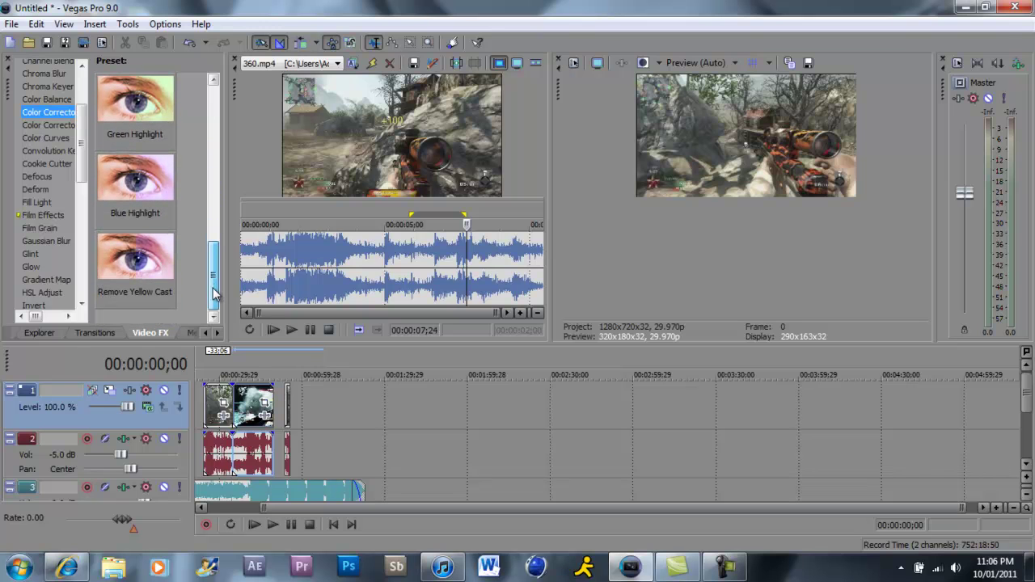
left_click(46, 137)
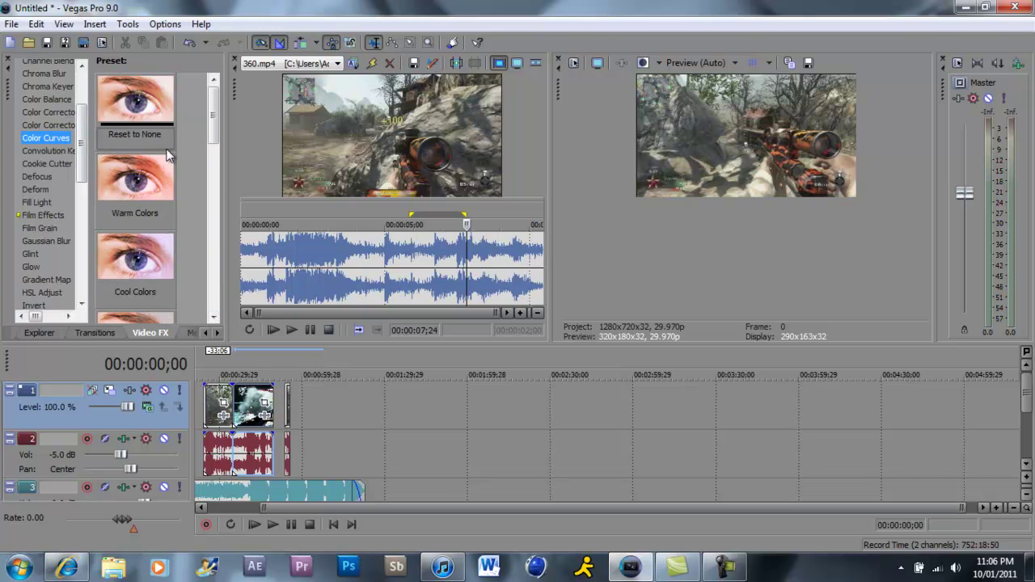
left_click_drag(212, 134, 211, 393)
Apply the Blues and Yellows preset and bend the RGB curve upward to brighten the clip.
left_click(158, 298)
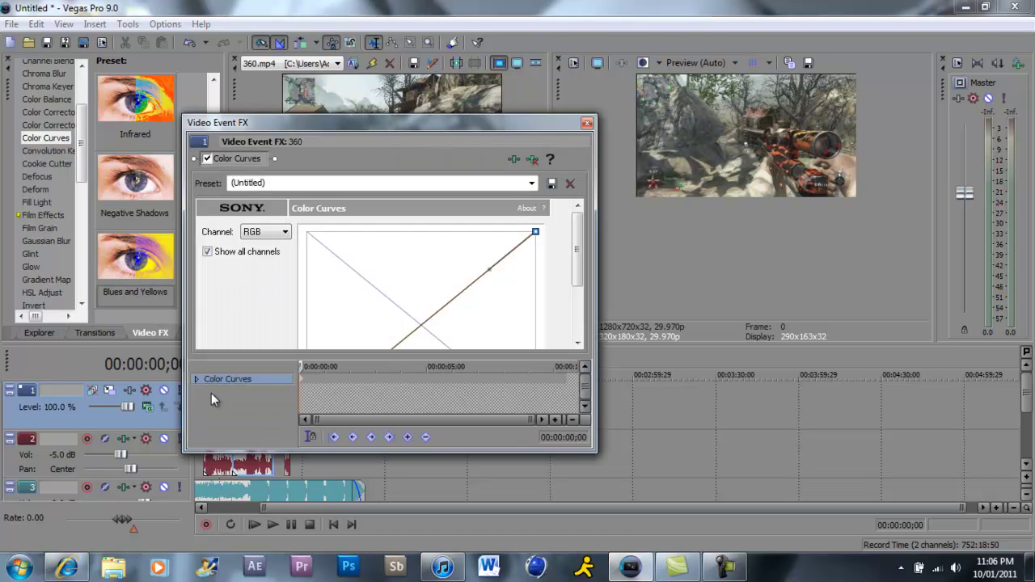
left_click_drag(388, 133, 637, 187)
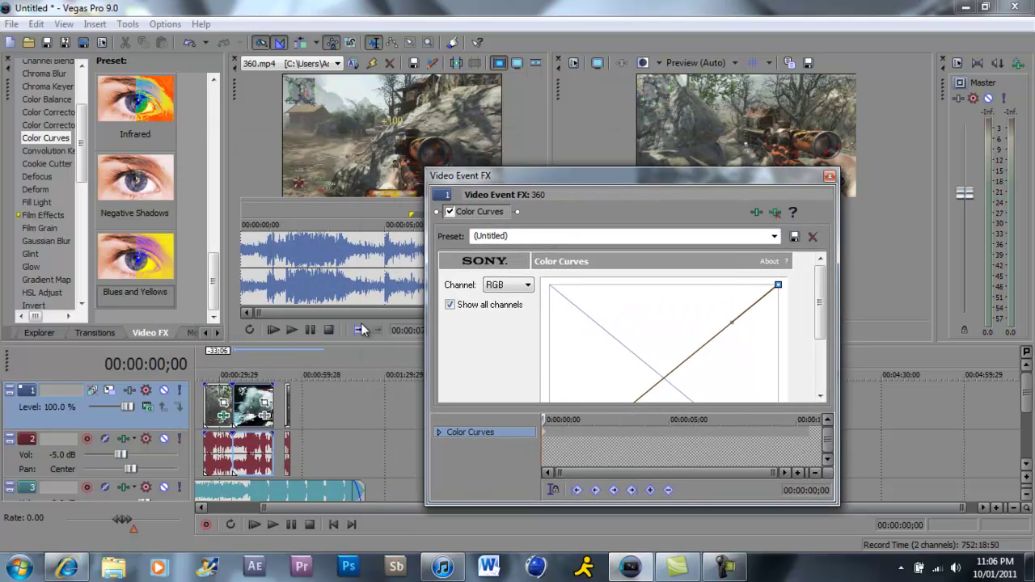
left_click(215, 400)
left_click_drag(573, 185, 405, 131)
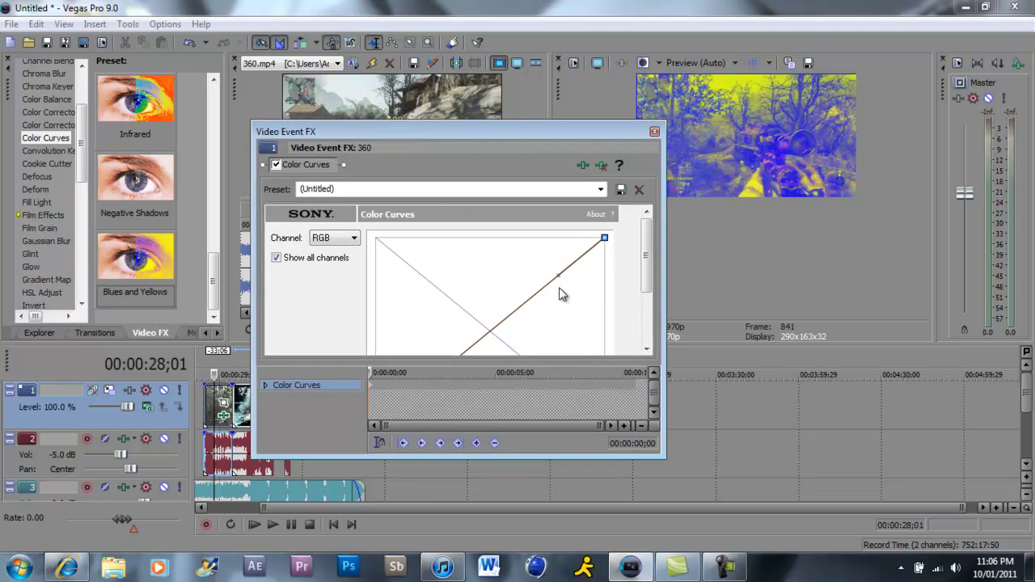
left_click_drag(559, 277, 517, 306)
Bend the Red, Green and Blue channel curves in turn to shift the clip's colours.
left_click(355, 238)
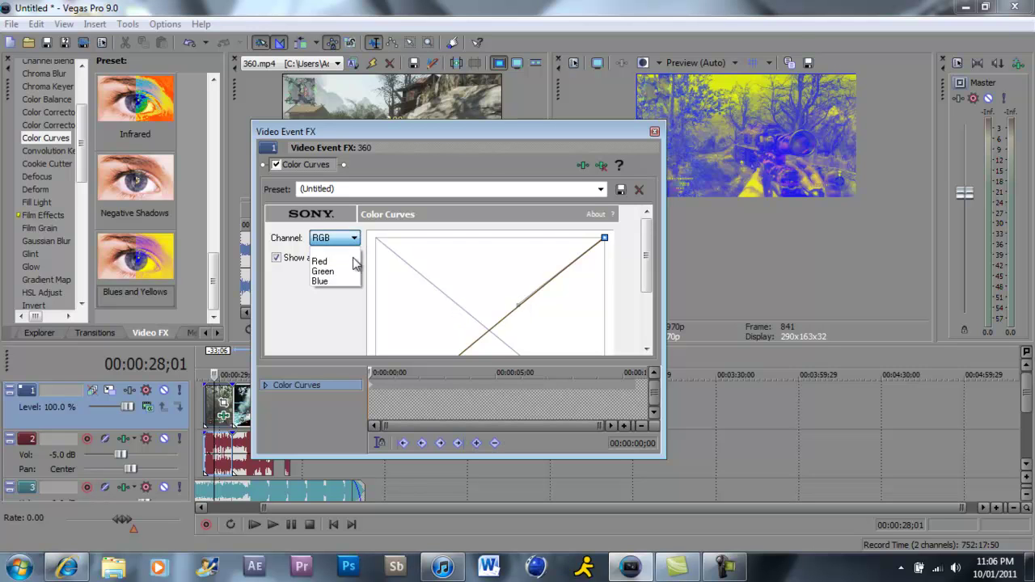
left_click(323, 250)
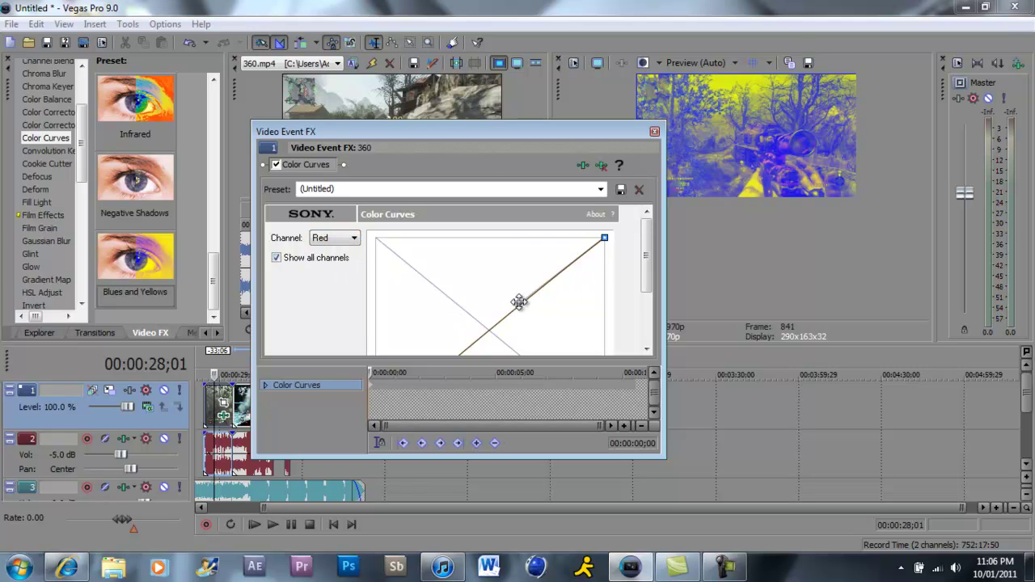
left_click_drag(518, 304, 534, 327)
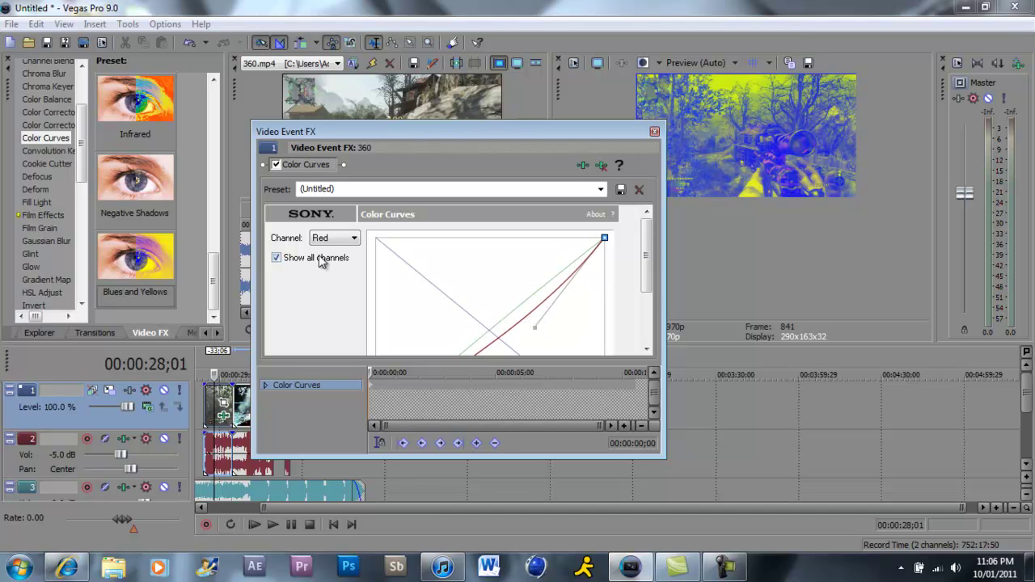
left_click(353, 238)
left_click(350, 268)
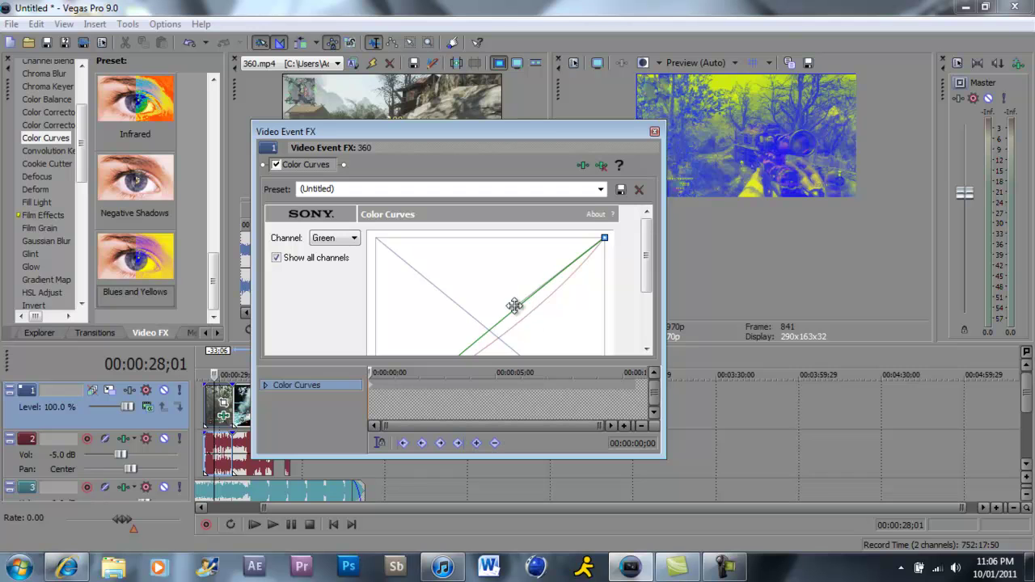
mouse_move(514, 306)
left_mouse_down()
mouse_move(573, 339)
mouse_move(517, 288)
left_mouse_up()
left_click(353, 239)
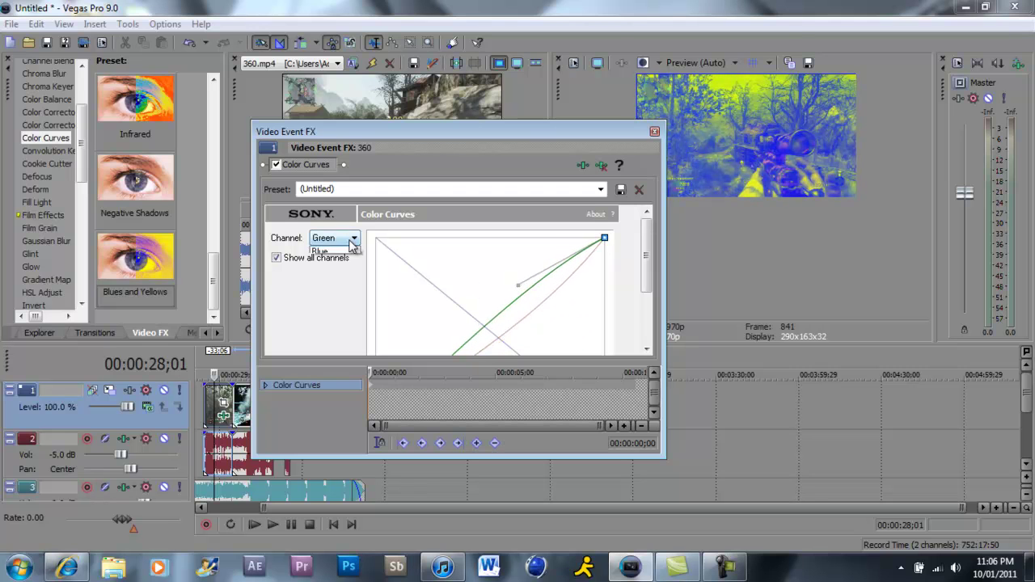
left_click(348, 281)
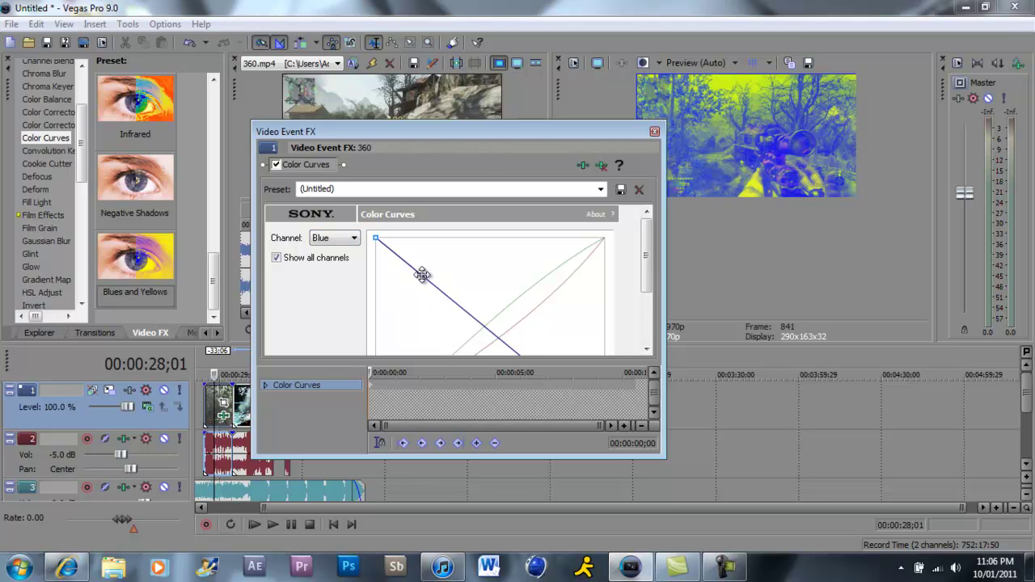
mouse_move(423, 275)
left_mouse_down()
mouse_move(389, 284)
mouse_move(486, 248)
mouse_move(427, 291)
left_mouse_up()
Adjust the green curve's top-right endpoint, then bow the blue curve into a concave shape.
left_click(334, 238)
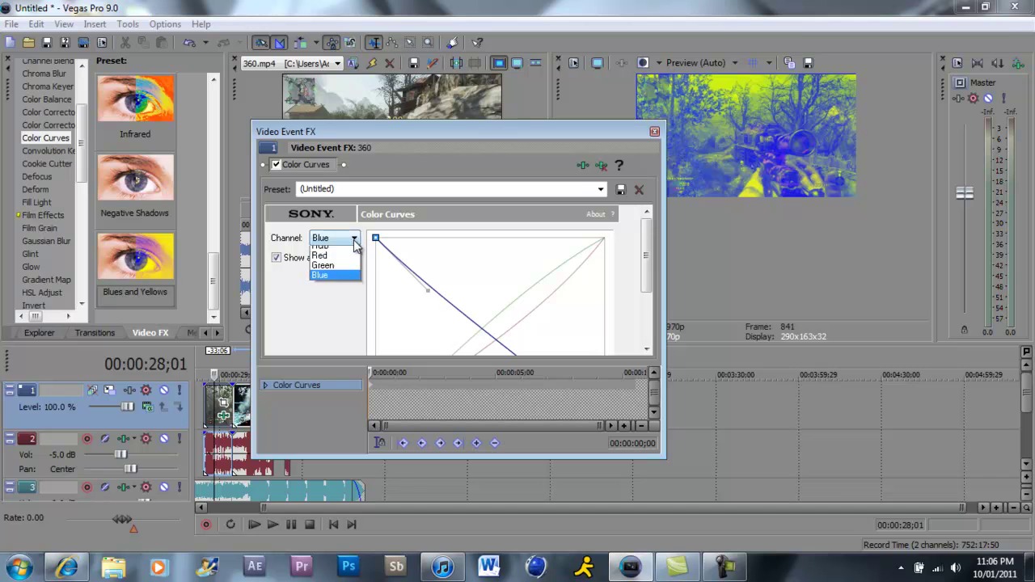
left_click(328, 269)
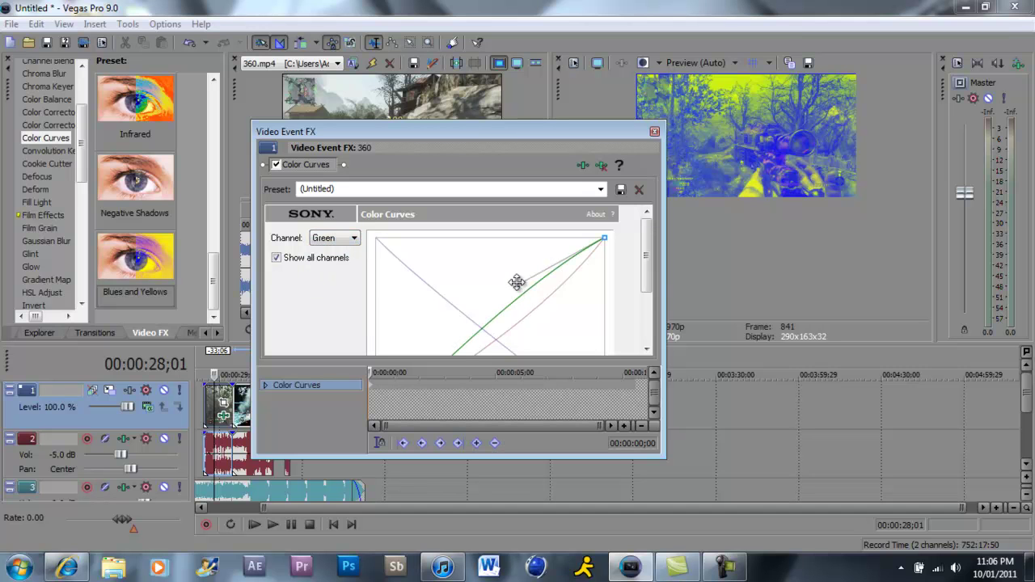
left_click(520, 283)
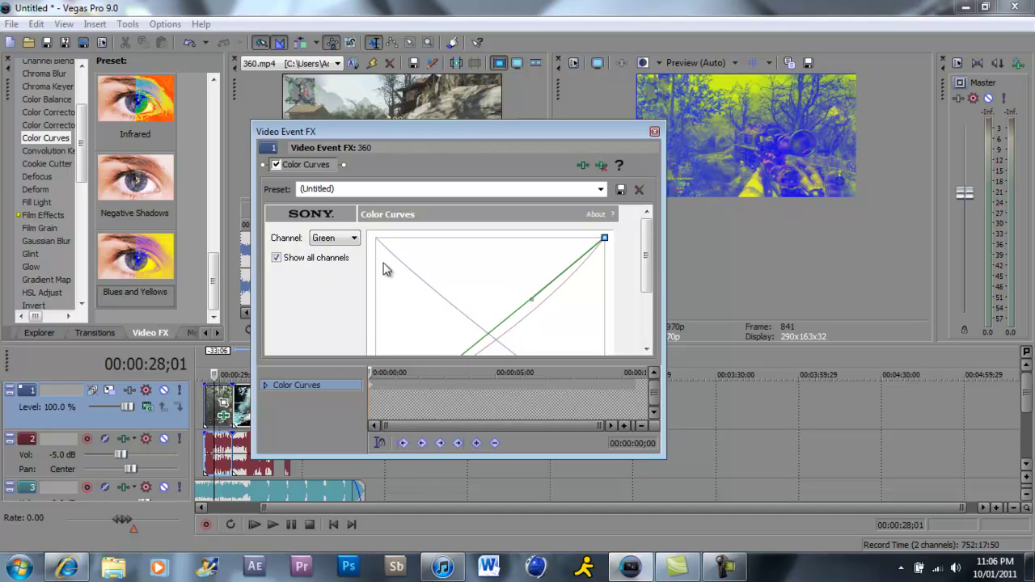
left_click(354, 238)
left_click(344, 267)
left_click(354, 238)
left_click(343, 281)
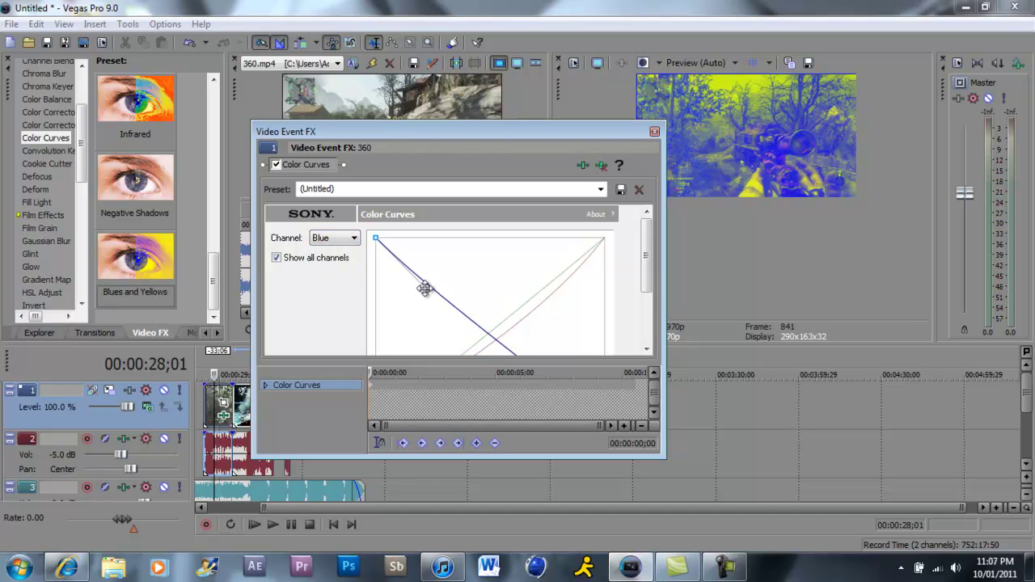
mouse_move(426, 289)
left_mouse_down()
mouse_move(462, 272)
mouse_move(488, 240)
mouse_move(398, 309)
mouse_move(417, 293)
left_mouse_up()
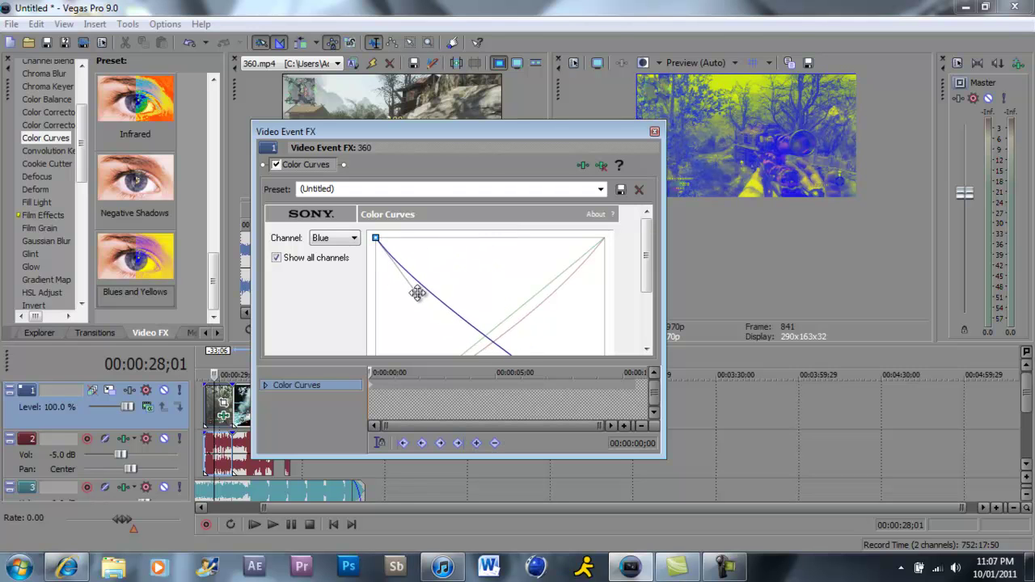
Reopen the clip's Event FX and browse Sony Glint and Gaussian Blur without adding either.
left_click(655, 132)
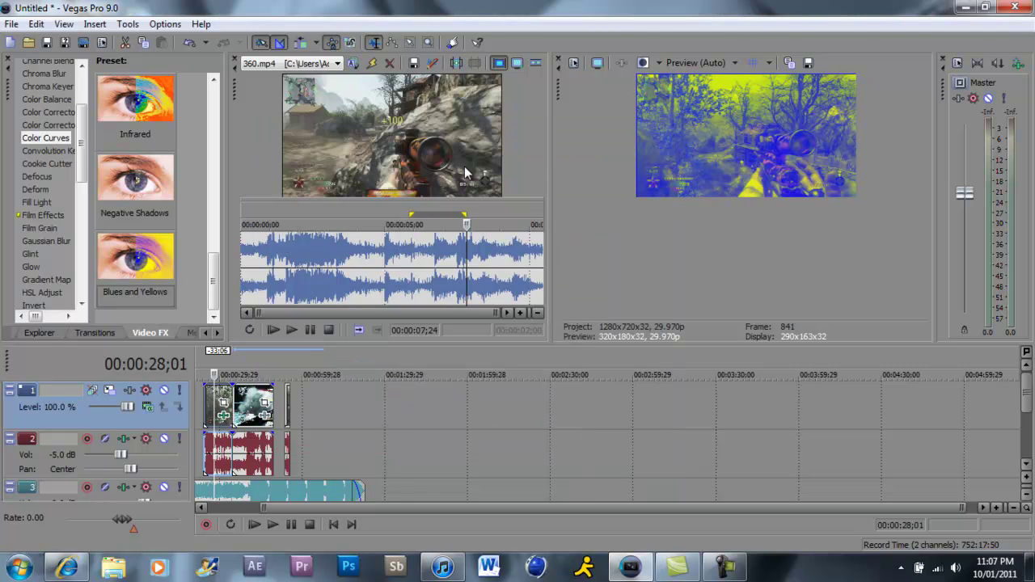
left_click(224, 418)
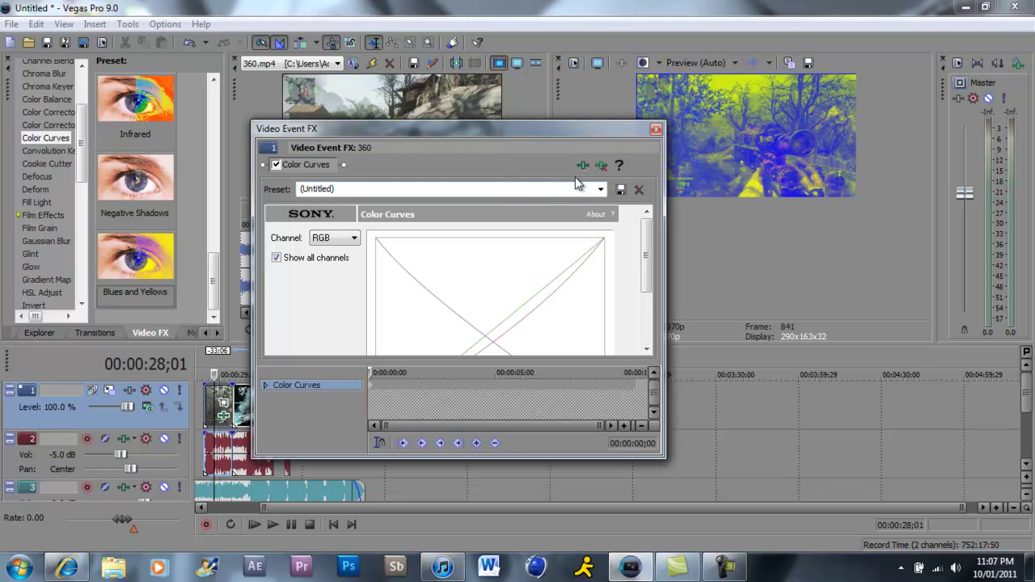
left_click(583, 166)
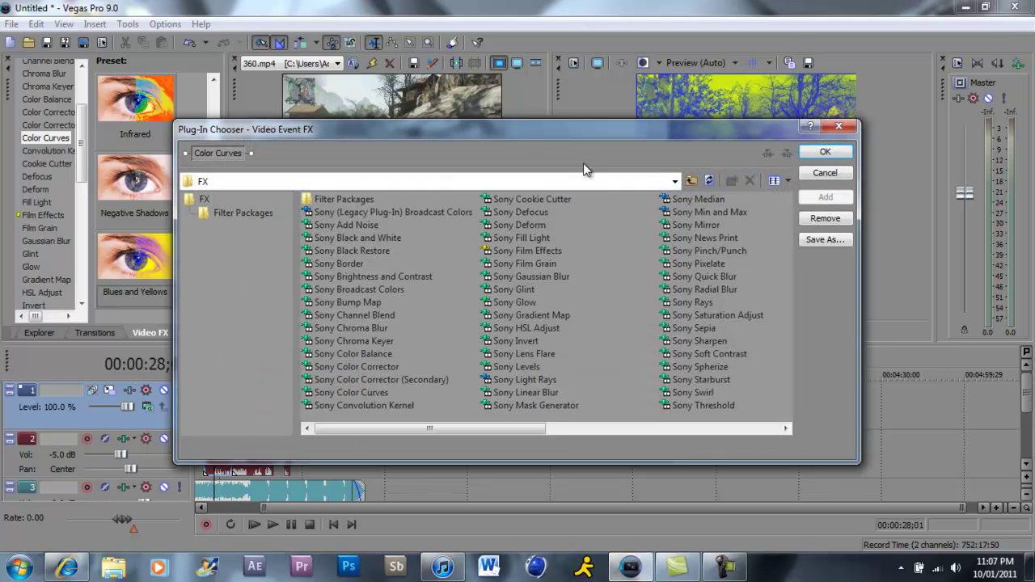
left_click(527, 290)
left_click(566, 278)
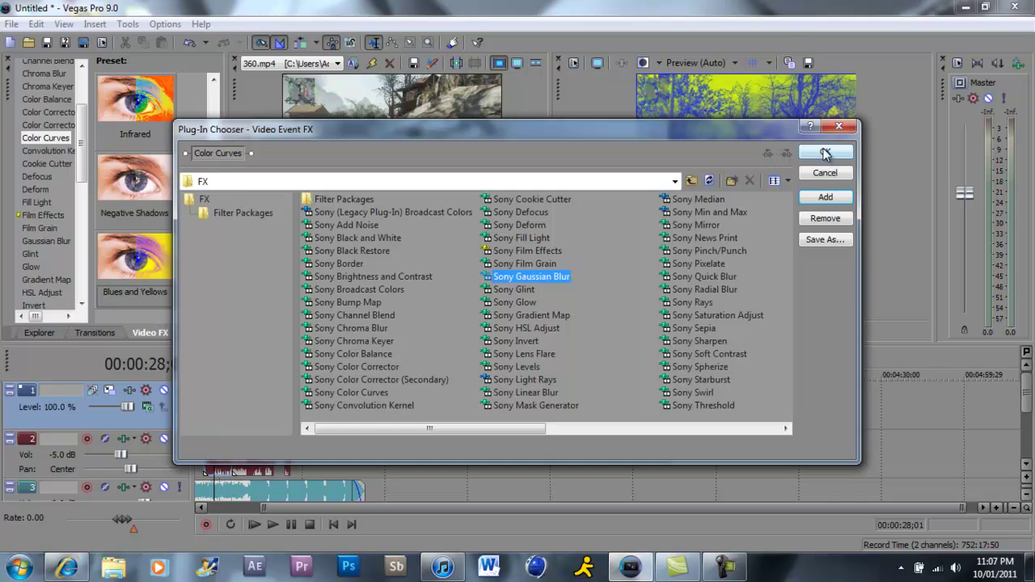
left_click(825, 153)
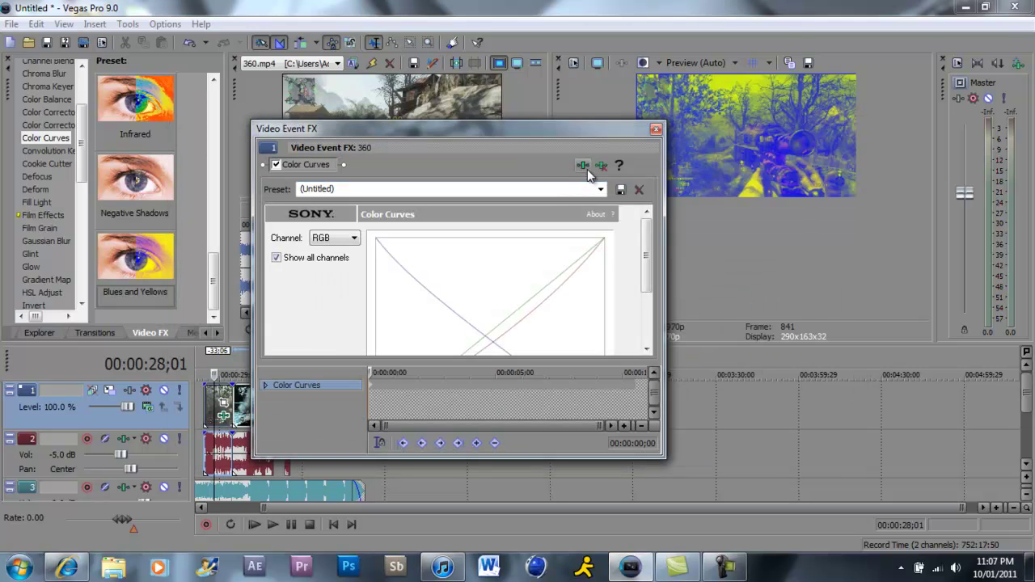
Browse Black and White, Cookie Cutter and Gradient Map without adding any, then close Video Event FX.
left_click(583, 165)
left_click(388, 239)
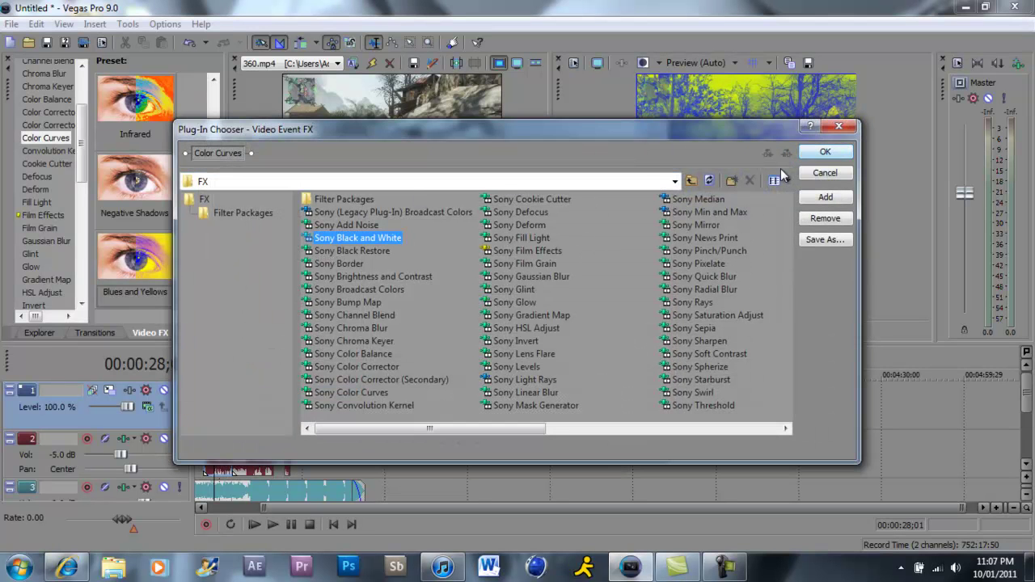
left_click(541, 202)
left_click(820, 152)
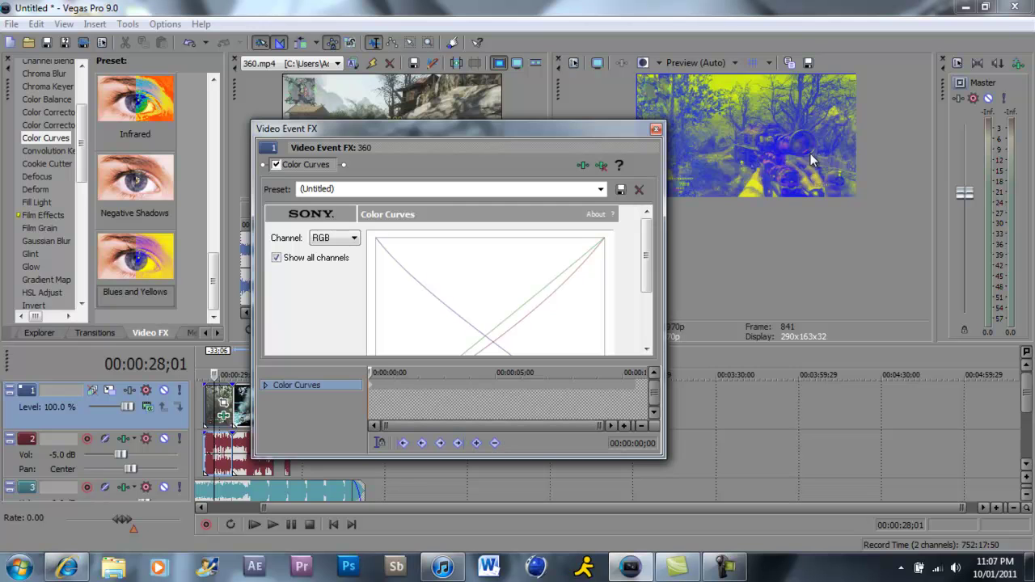
left_click(582, 165)
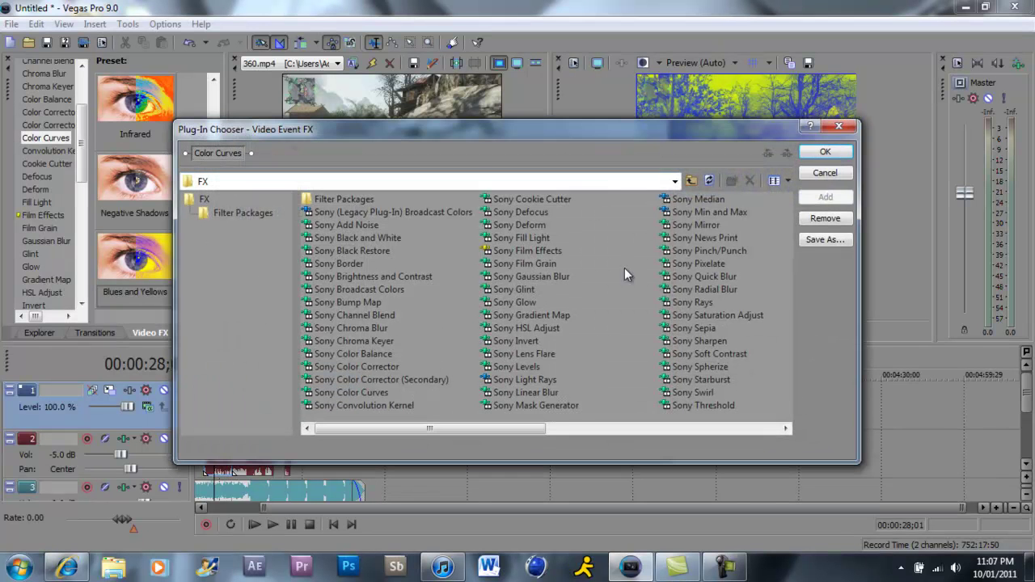
left_click(544, 315)
left_click(813, 152)
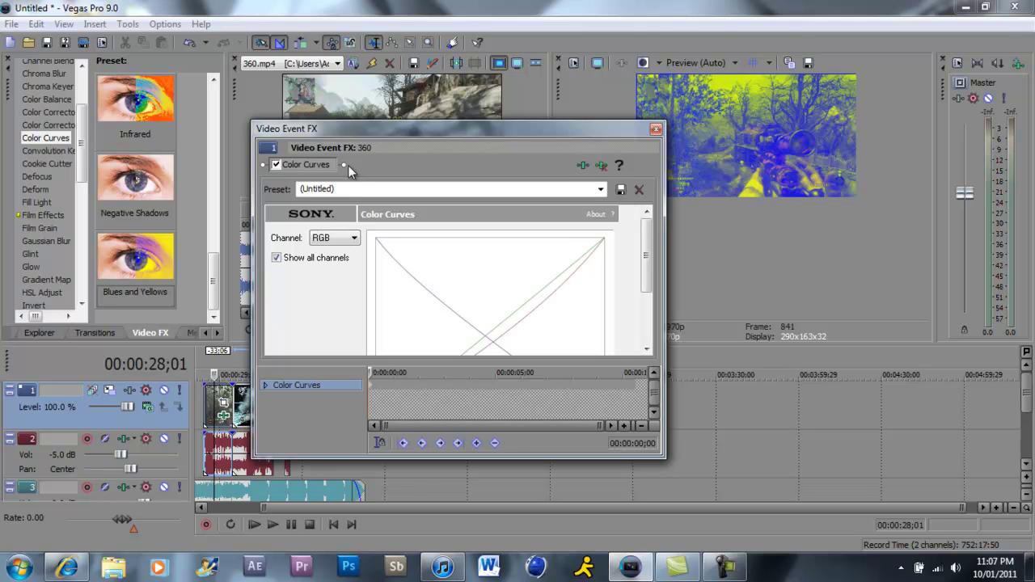
left_click(583, 165)
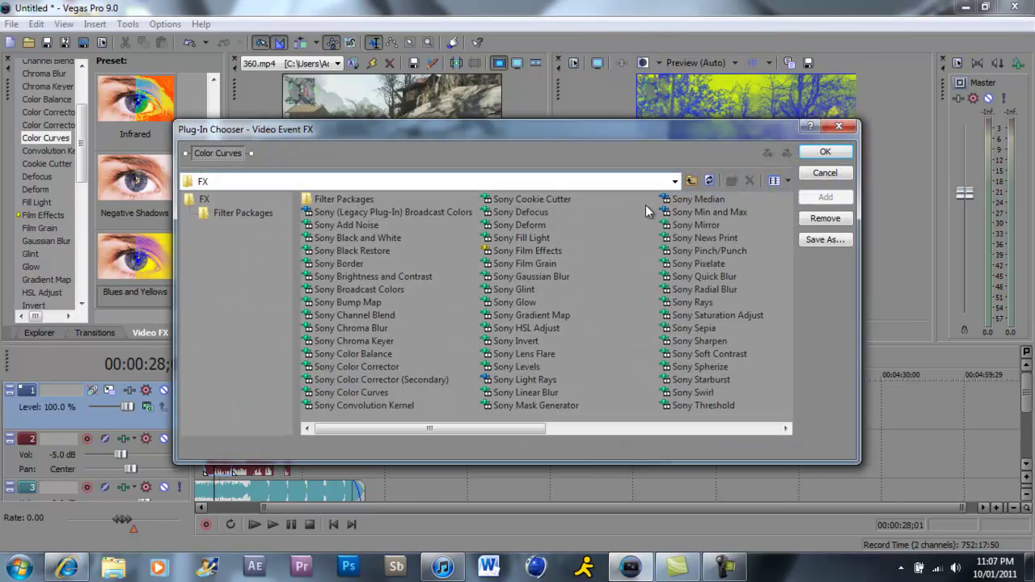
left_click(824, 153)
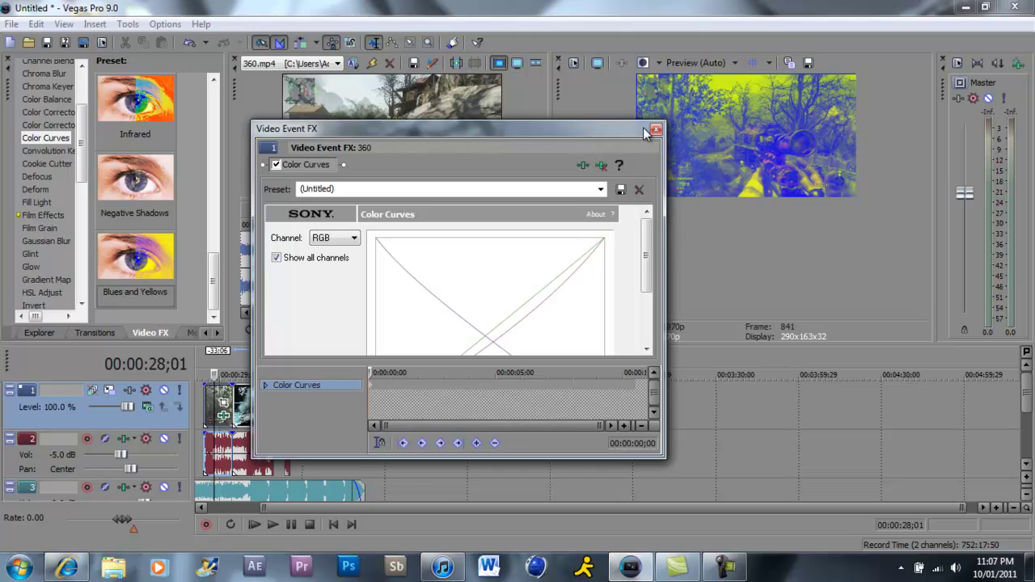
left_click(655, 130)
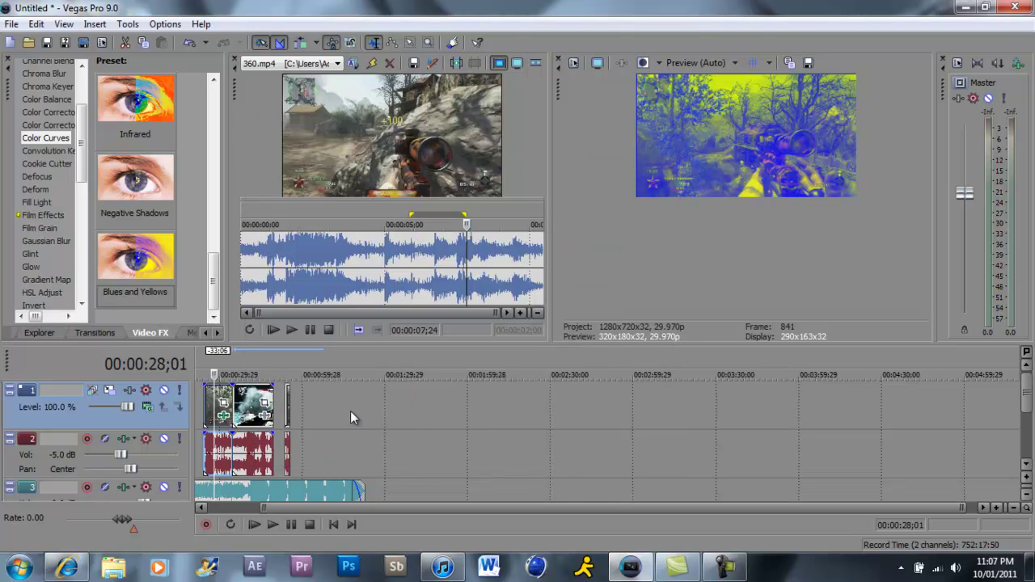
Drag the later clips left so they overlap the previous clip in a 1:00 crossfade.
left_click(106, 332)
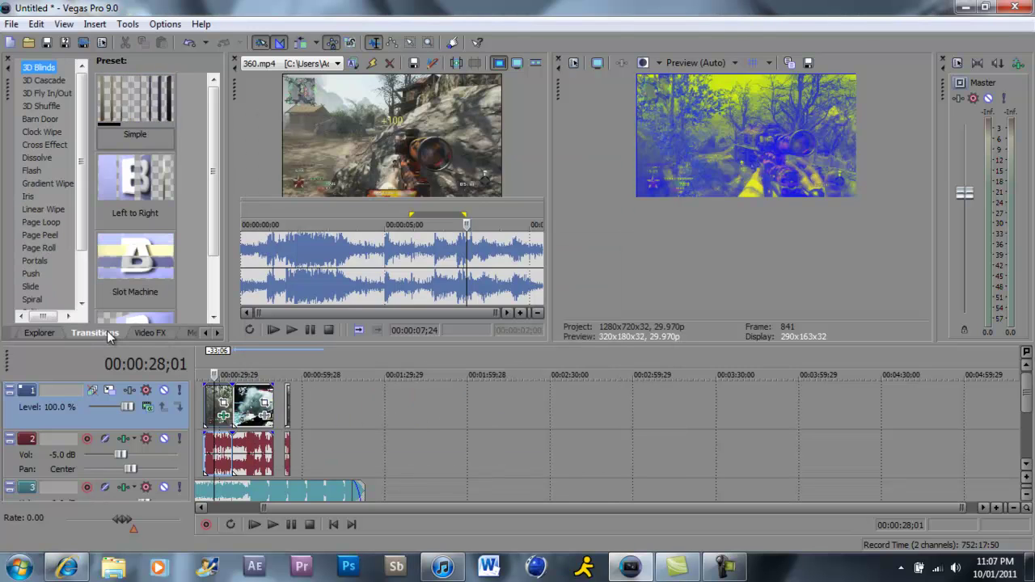
left_click(997, 508)
left_click(997, 508)
left_click(999, 511)
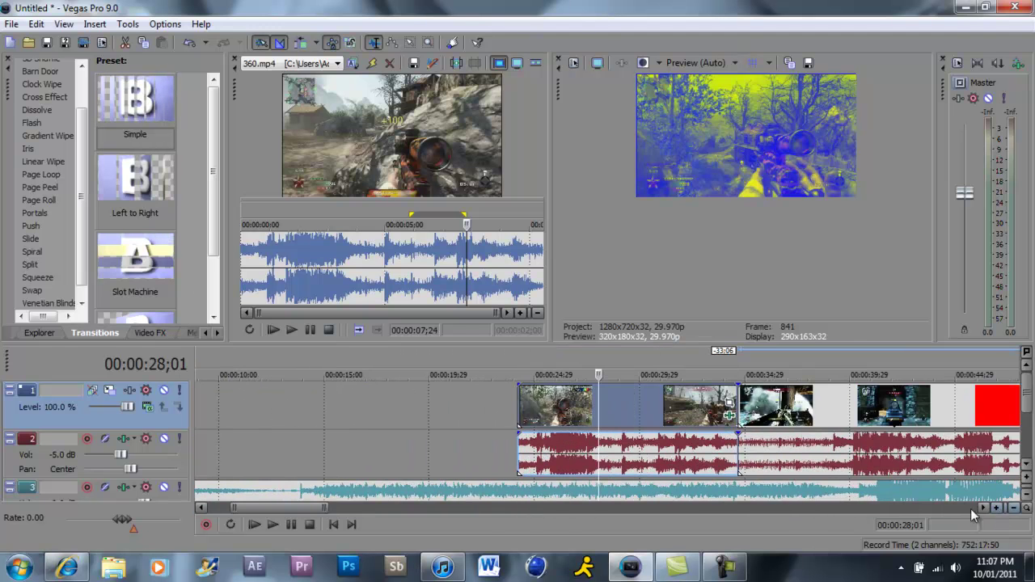
left_click(325, 508)
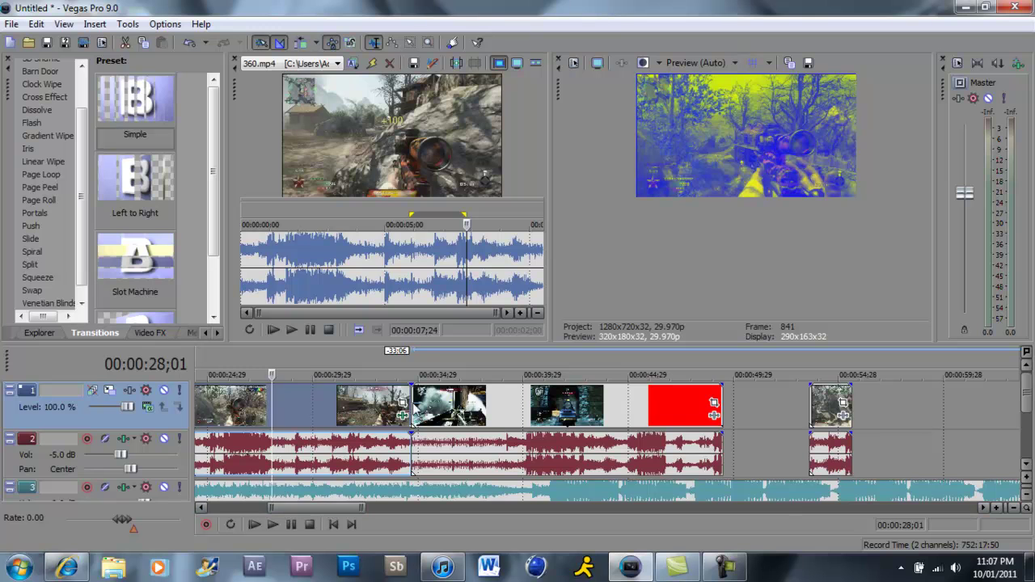
left_click_drag(492, 409, 451, 406)
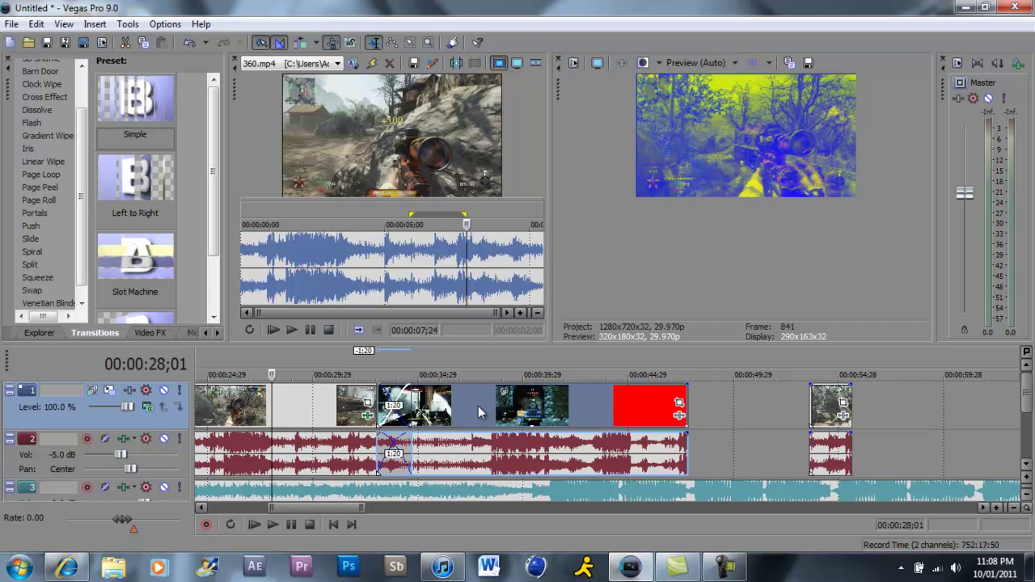
left_click_drag(478, 406, 497, 411)
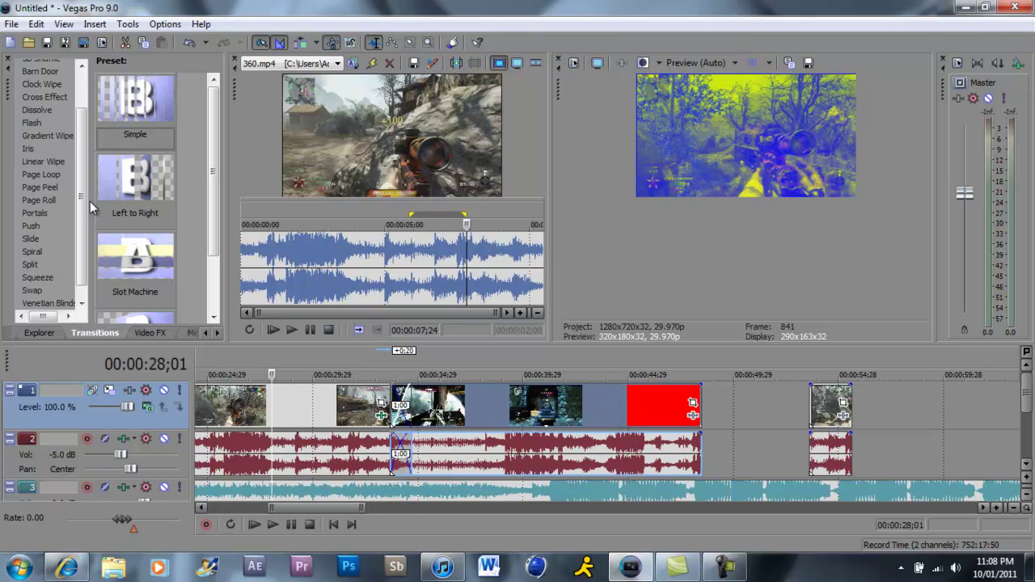
left_click(44, 110)
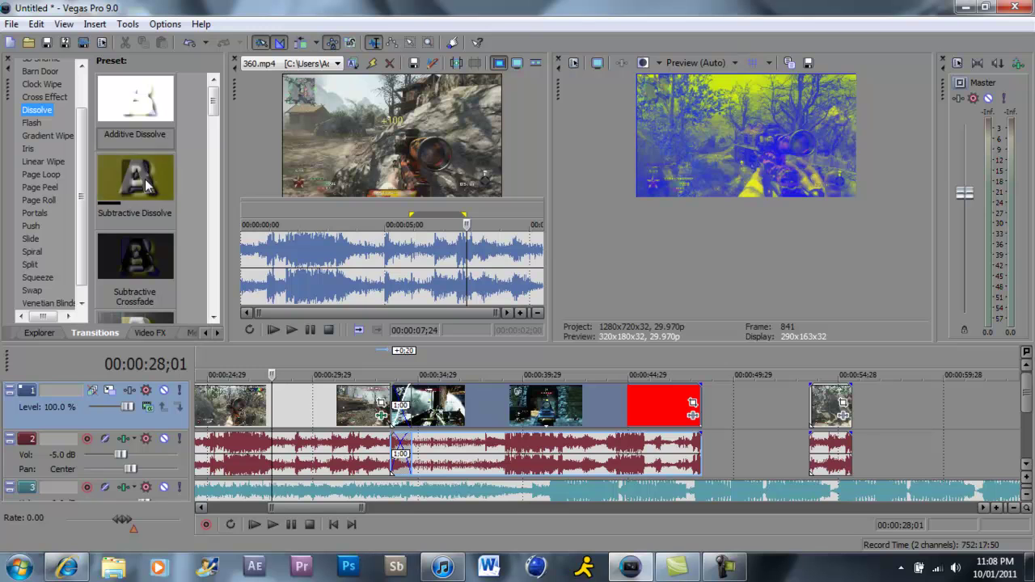
Drop Subtractive Dissolve onto the one-second crossfade and play through it, pausing at 00:00:36;04.
left_click_drag(145, 186, 406, 402)
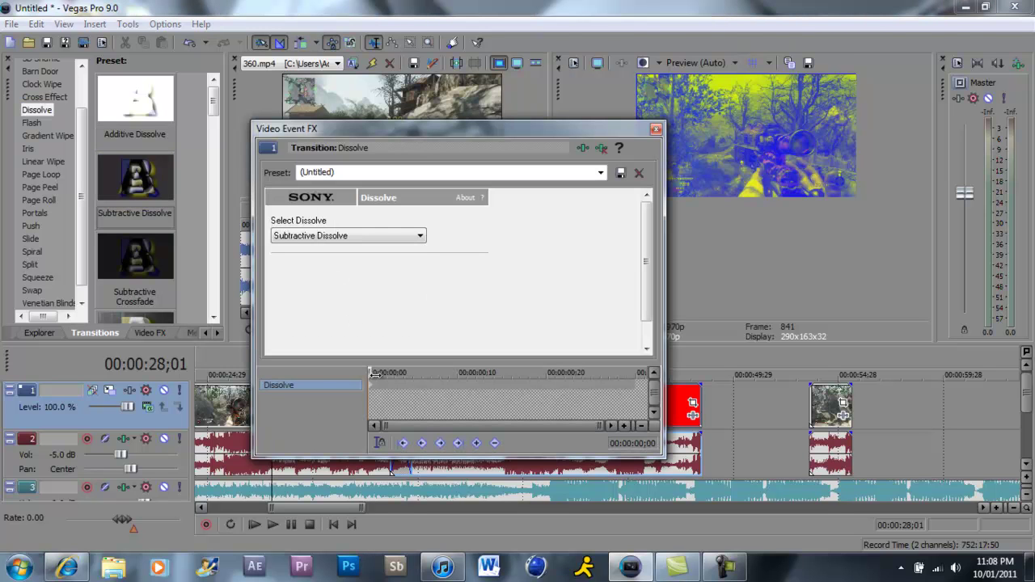
left_click(656, 130)
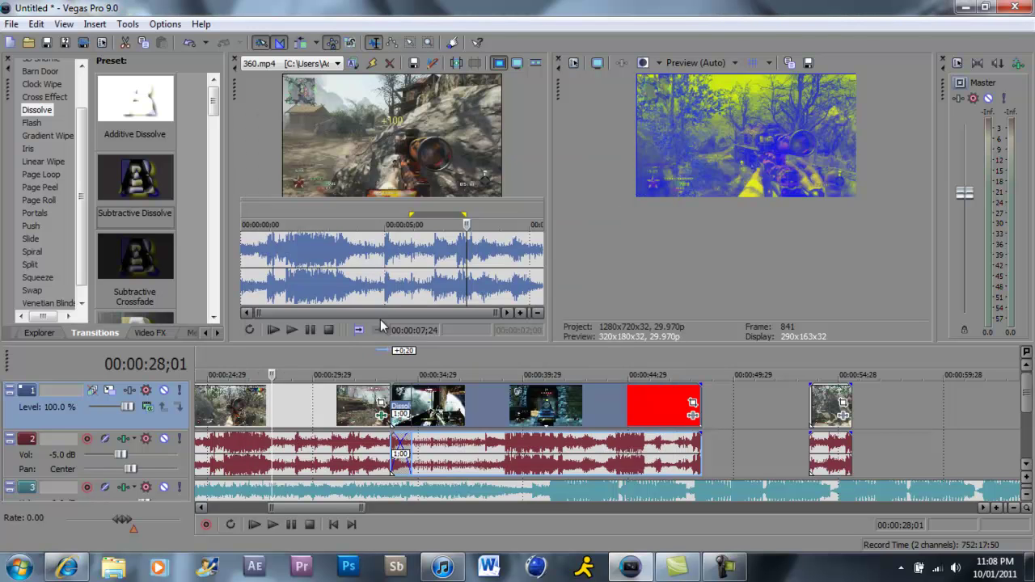
left_click(271, 525)
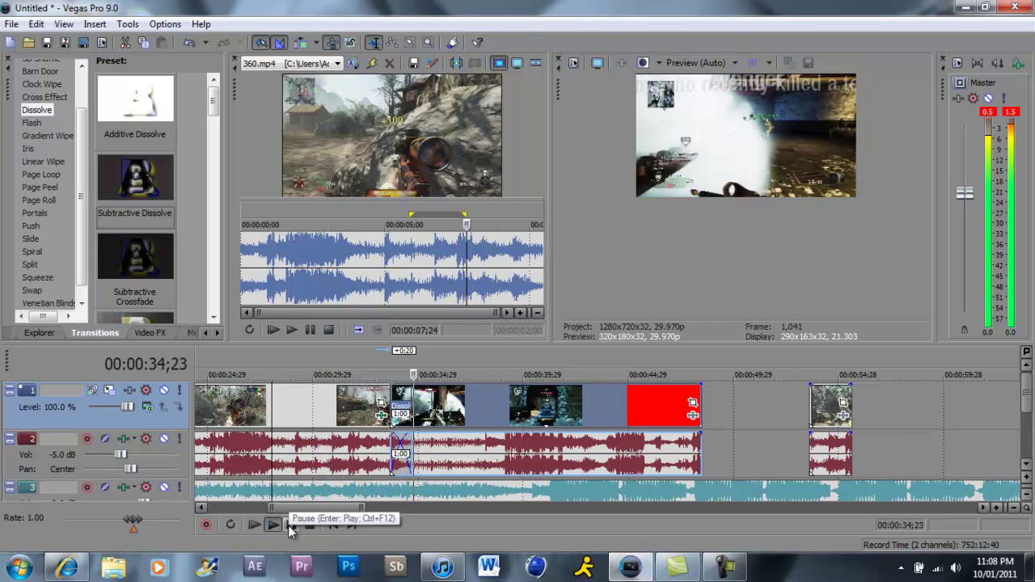
left_click(288, 525)
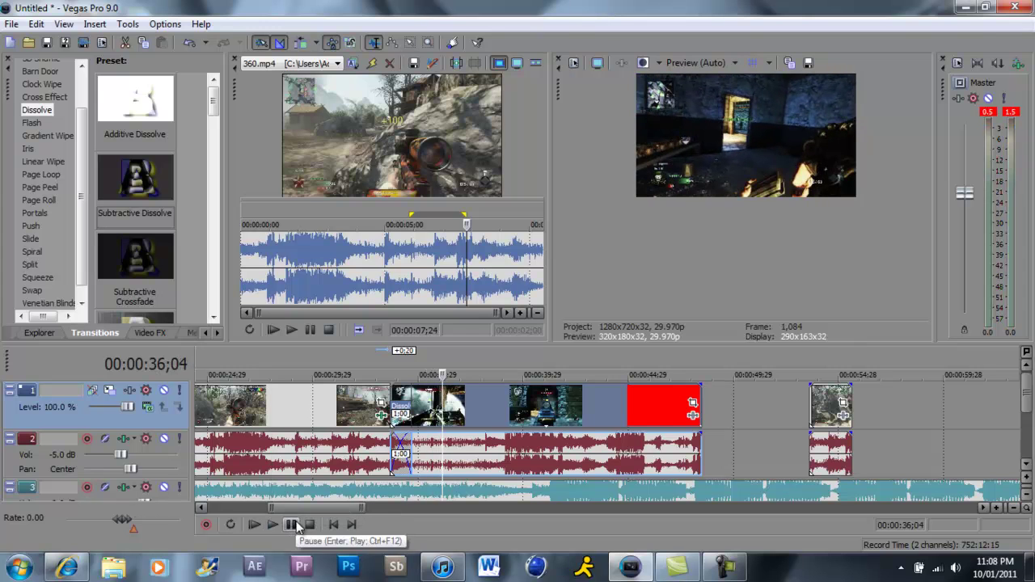